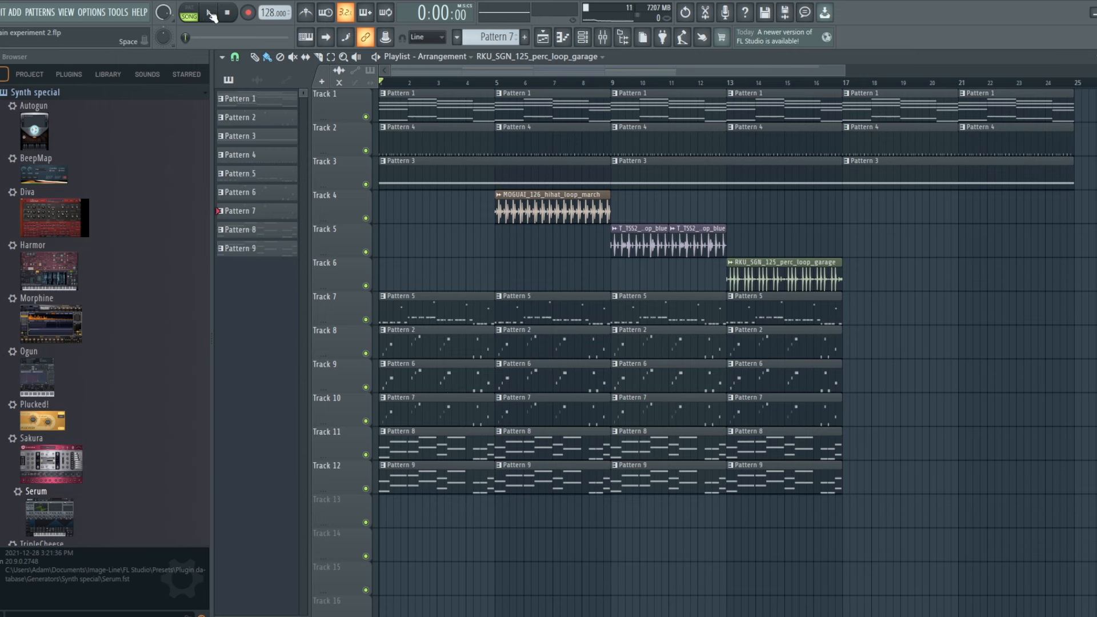
Play the full arrangement from the start in song mode for about four bars and stop it
left_click(211, 14)
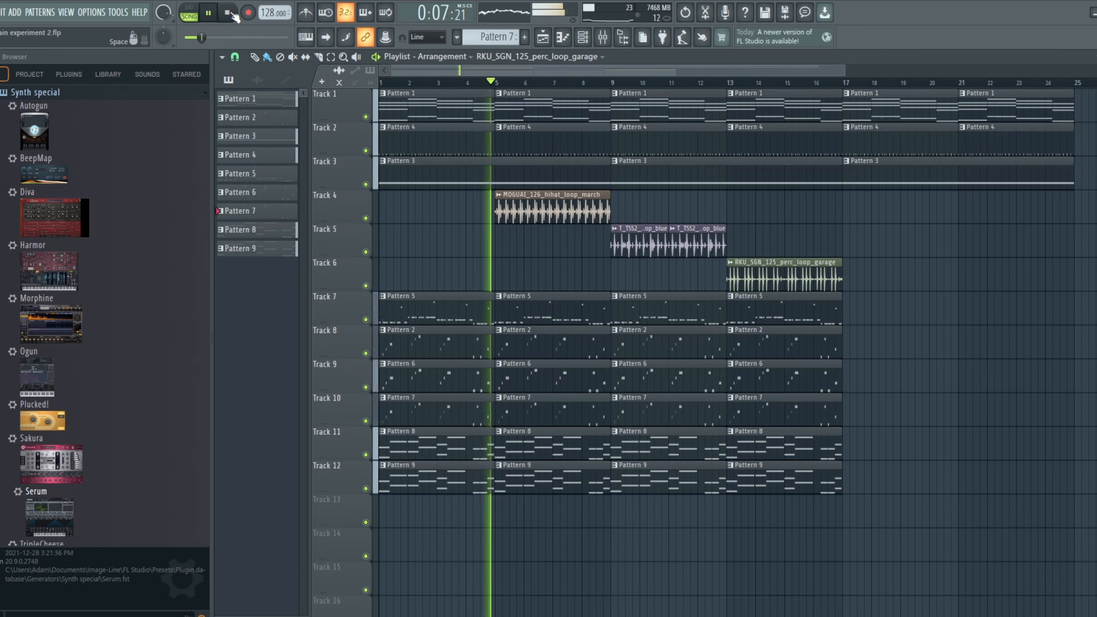
left_click(230, 13)
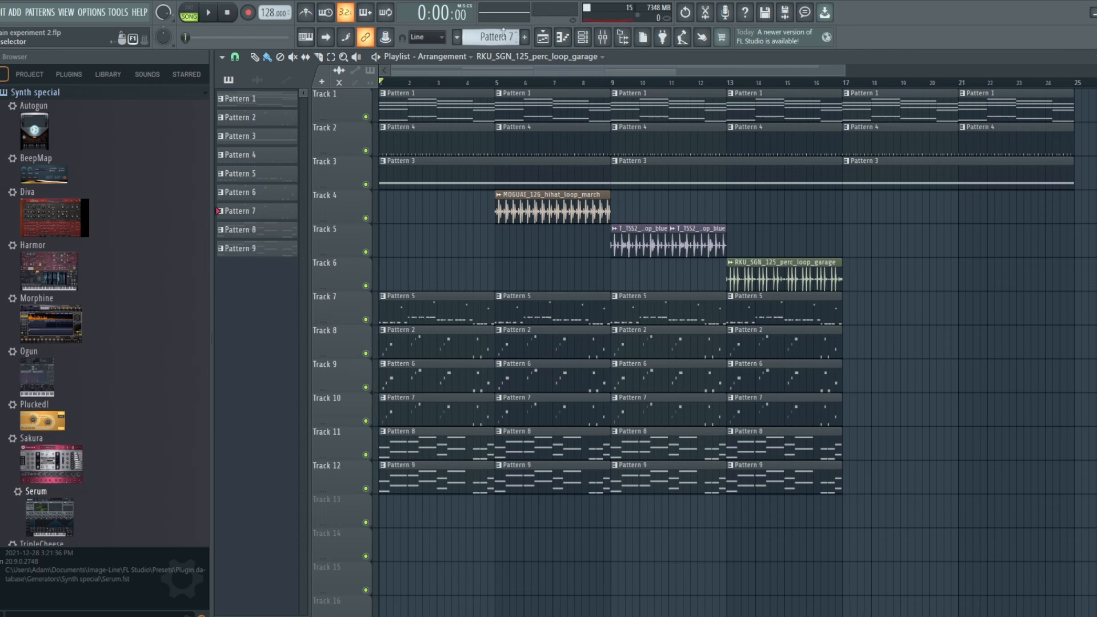
Select Pattern 4, show its channels in the channel rack, and audition the drum pattern in pattern mode
left_click_drag(492, 38, 493, 49)
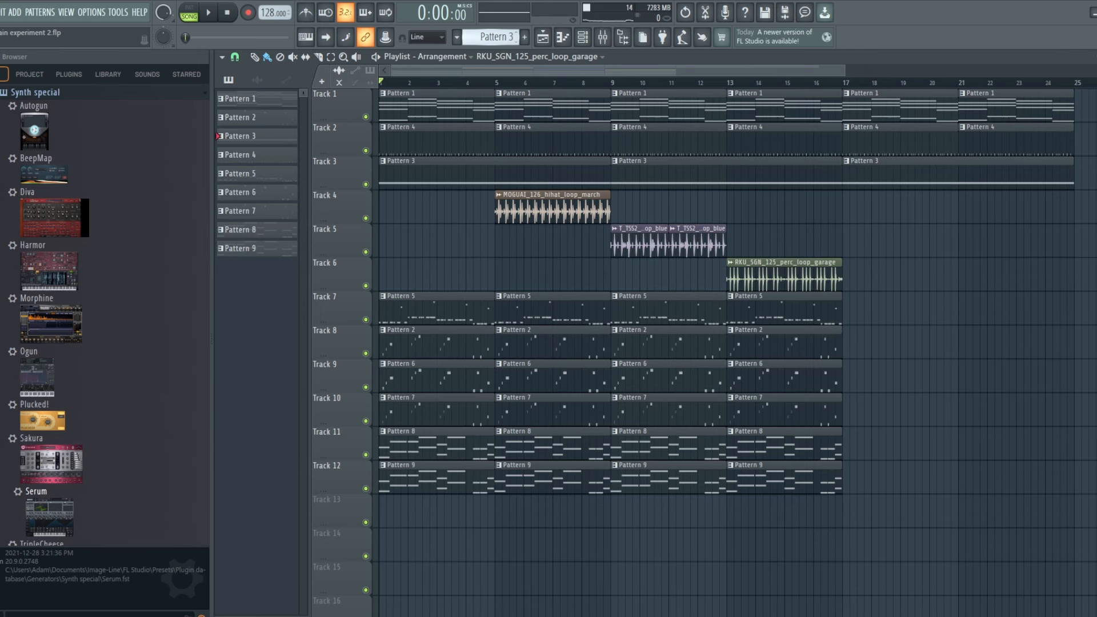
left_click_drag(492, 49, 493, 55)
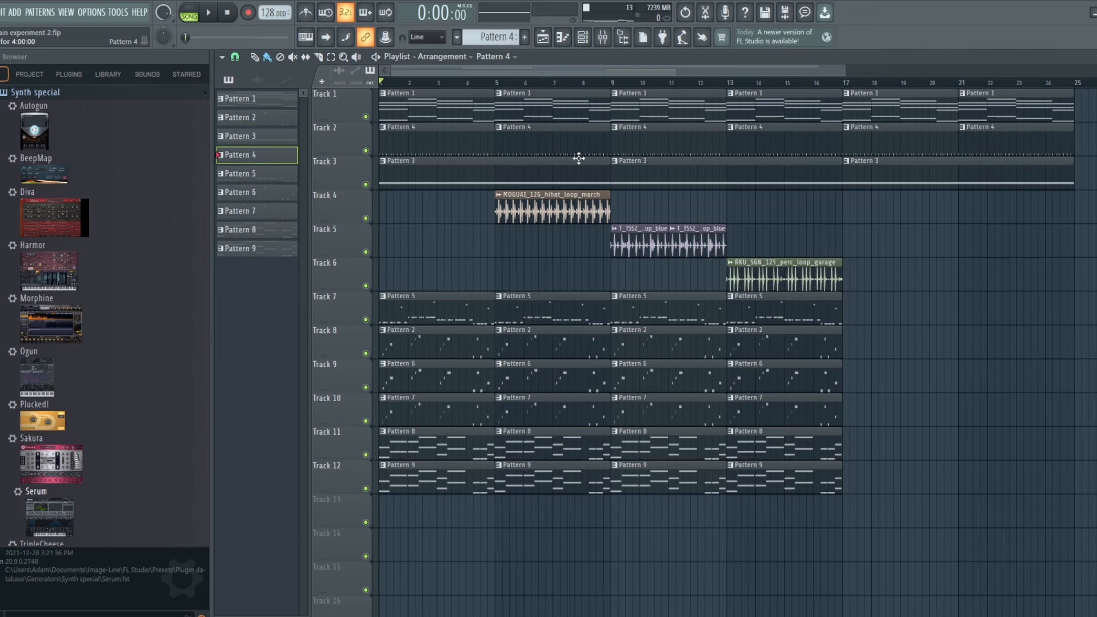
left_click(584, 38)
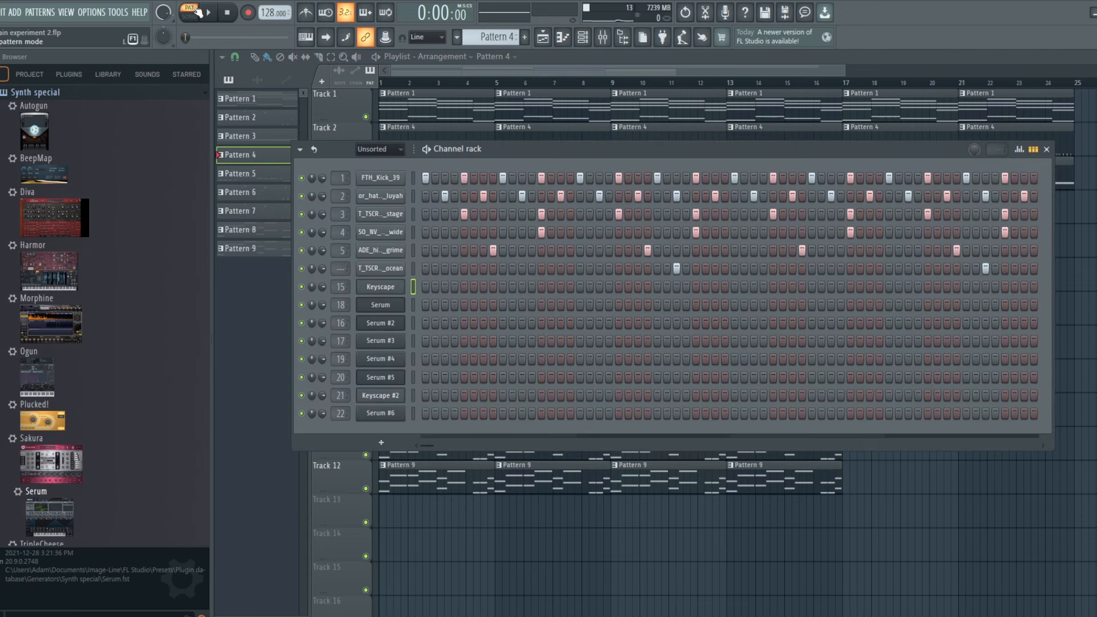
left_click(215, 16)
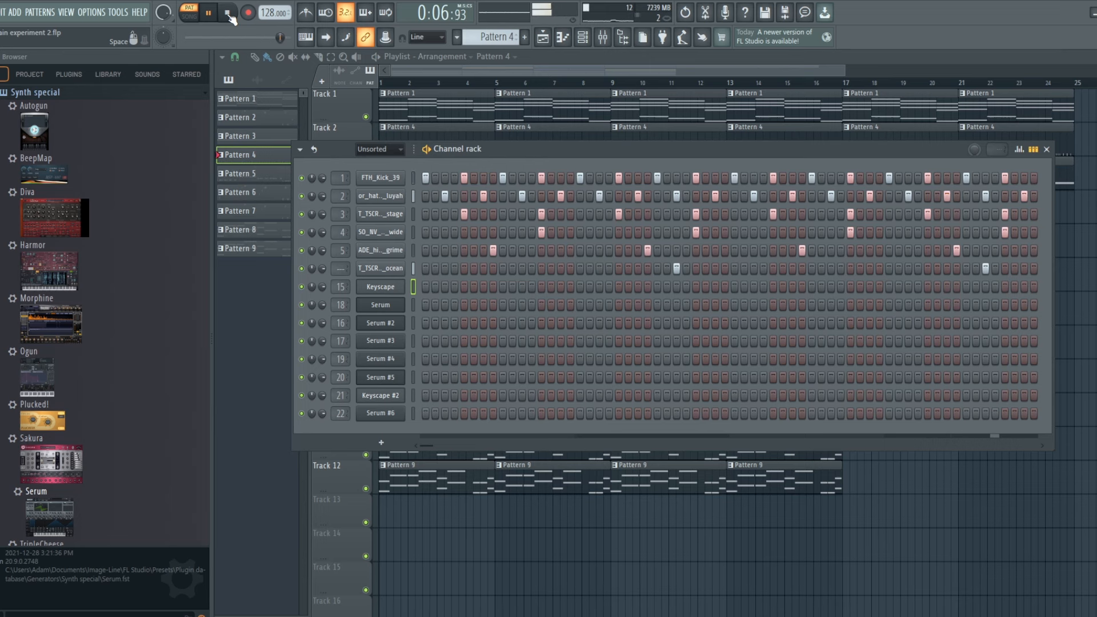
left_click(229, 15)
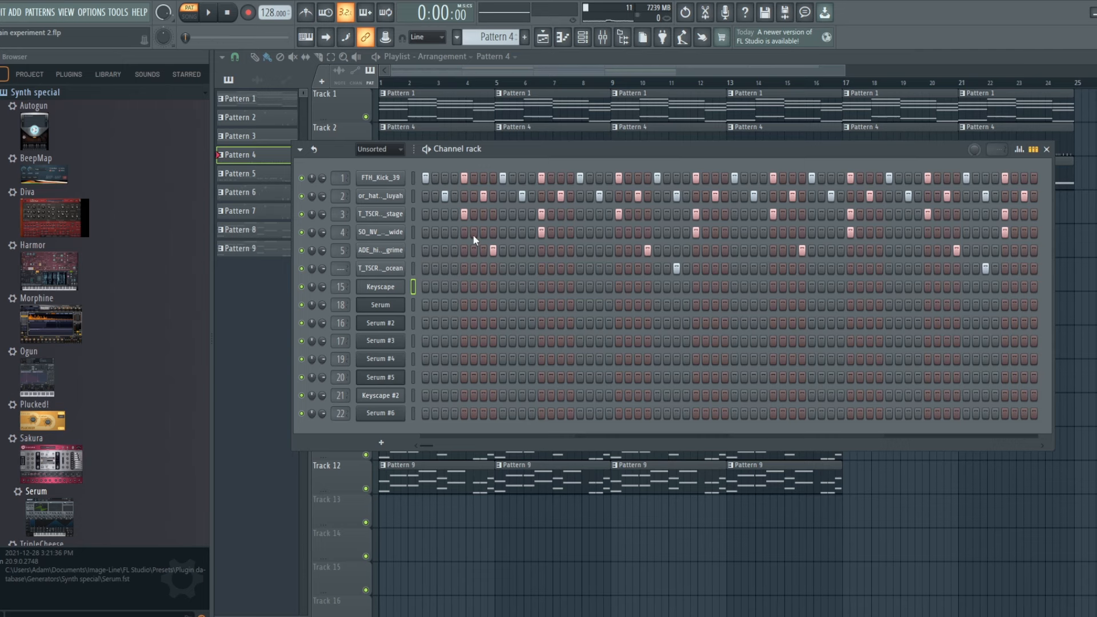
Inspect the sampler settings of the two numbered snare channels, the closed hi-hat and the ocean snare, closing each one
left_click(404, 215)
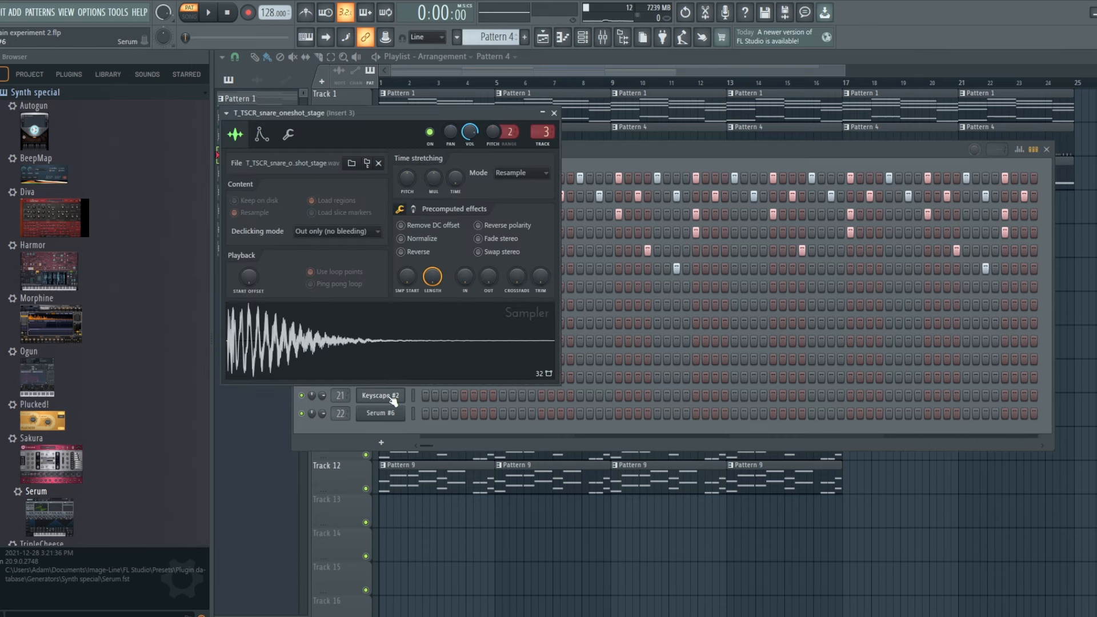
left_click(553, 113)
left_click(397, 234)
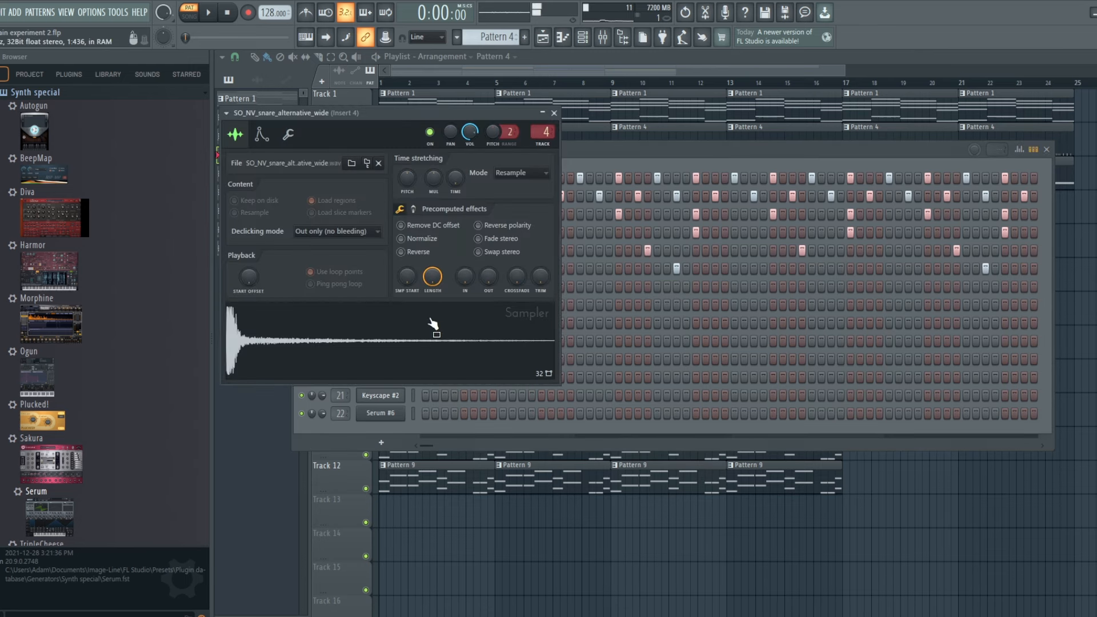
left_click(547, 115)
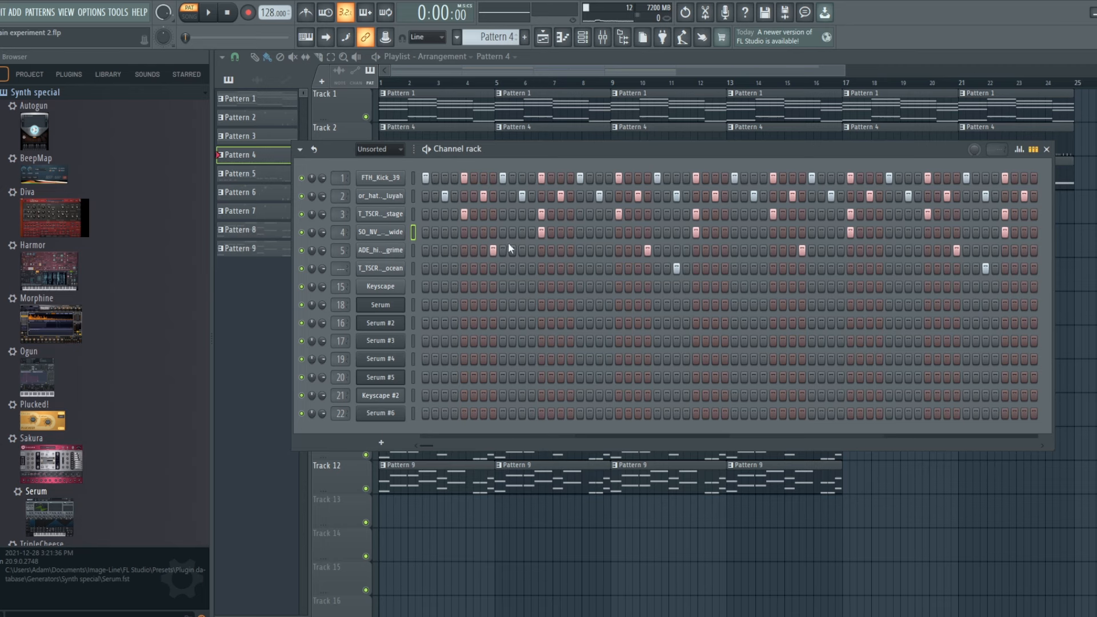
left_click(381, 250)
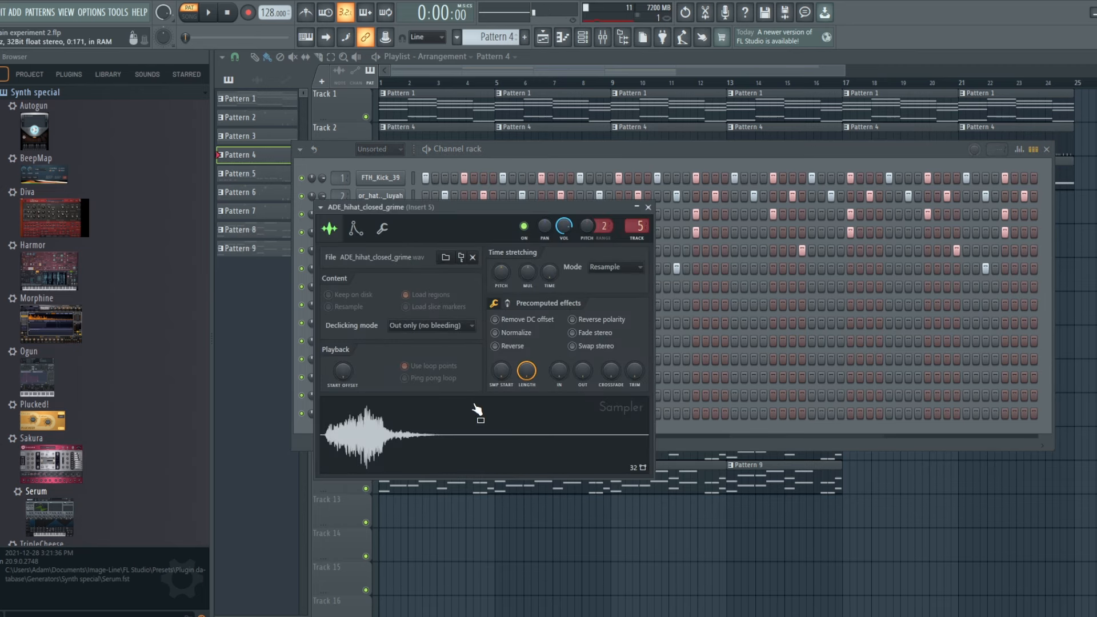
left_click(648, 207)
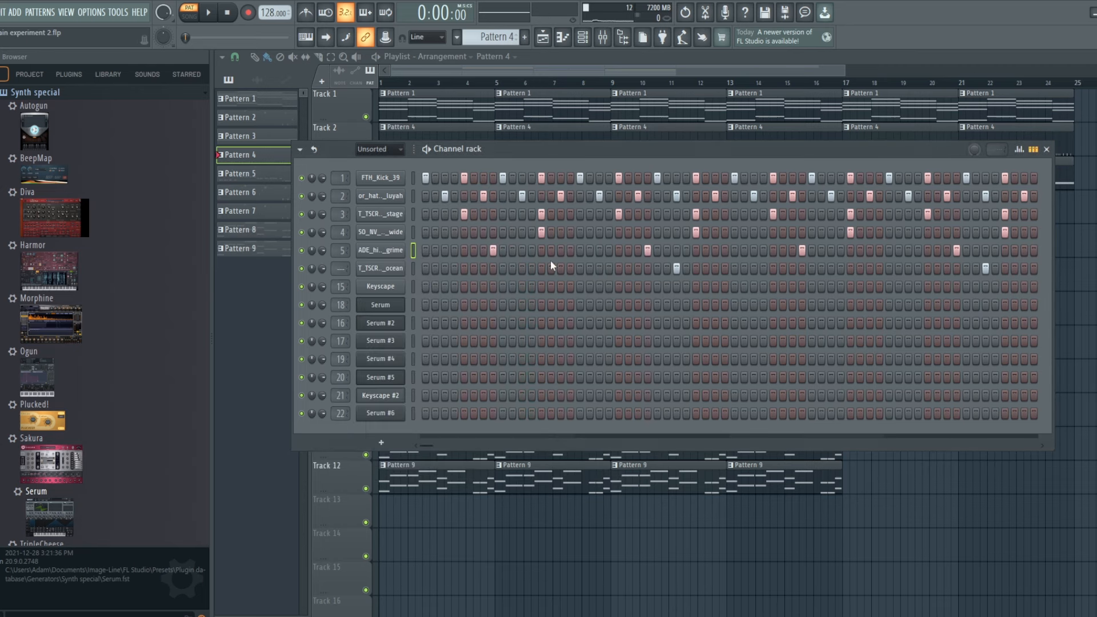
left_click(381, 268)
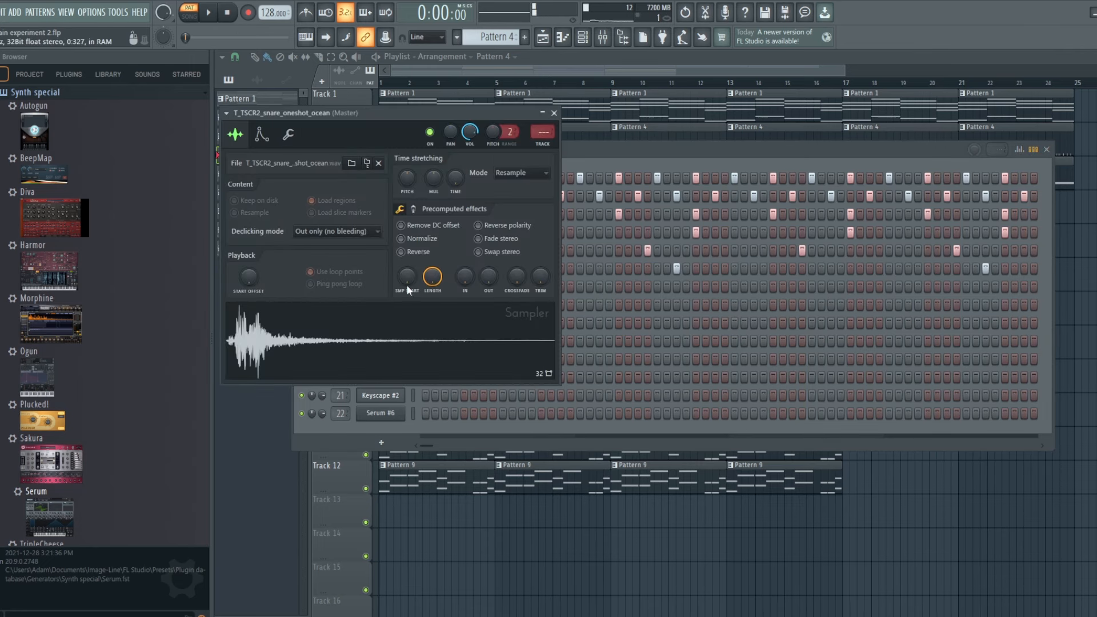
left_click(551, 115)
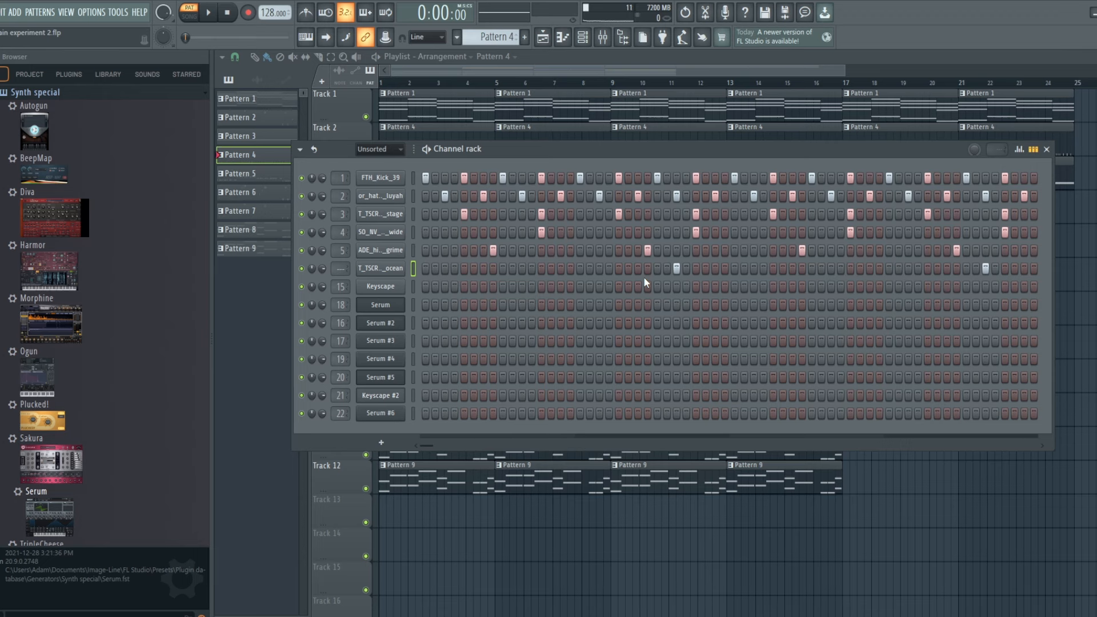
Return to the playlist, place the song position at bar 5, solo Track 2 and enable Track 4 alongside it
left_click(625, 66)
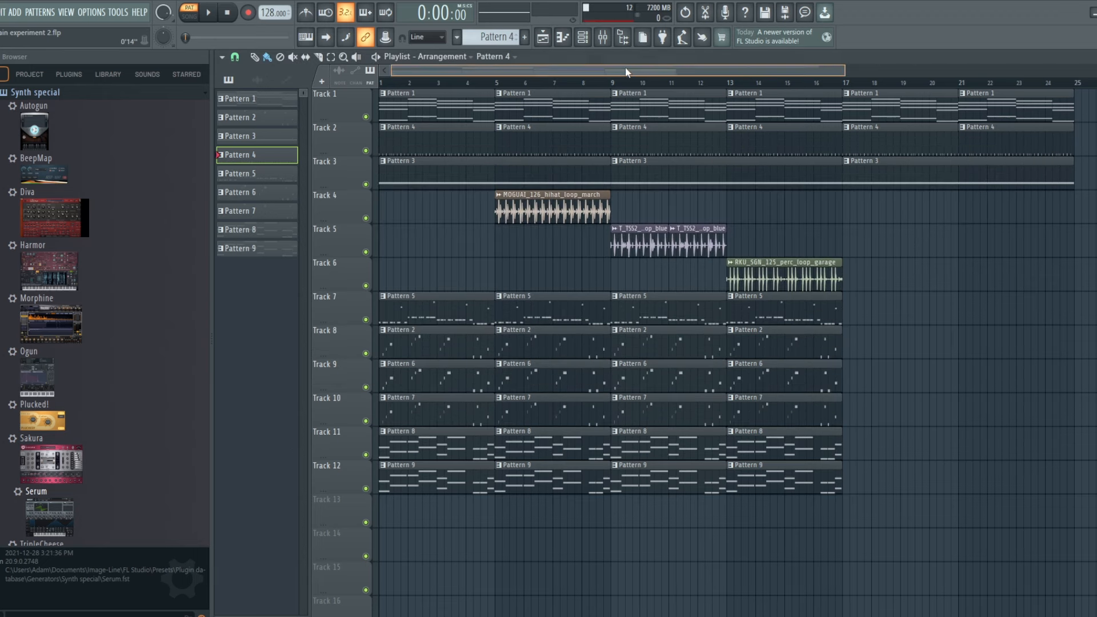
left_click(497, 84)
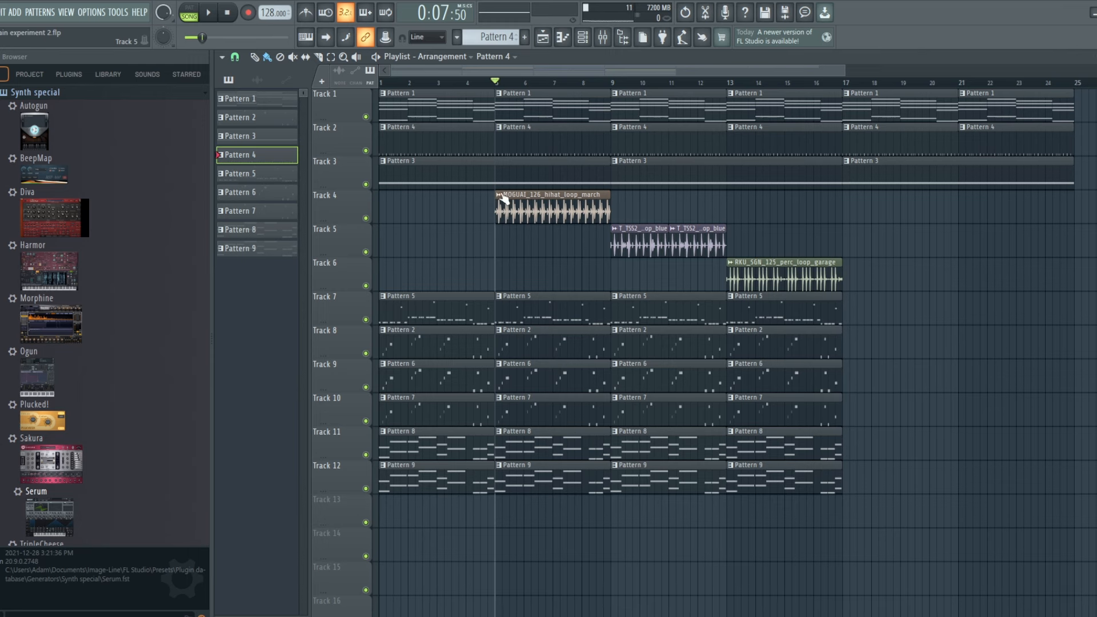
right_click(366, 151)
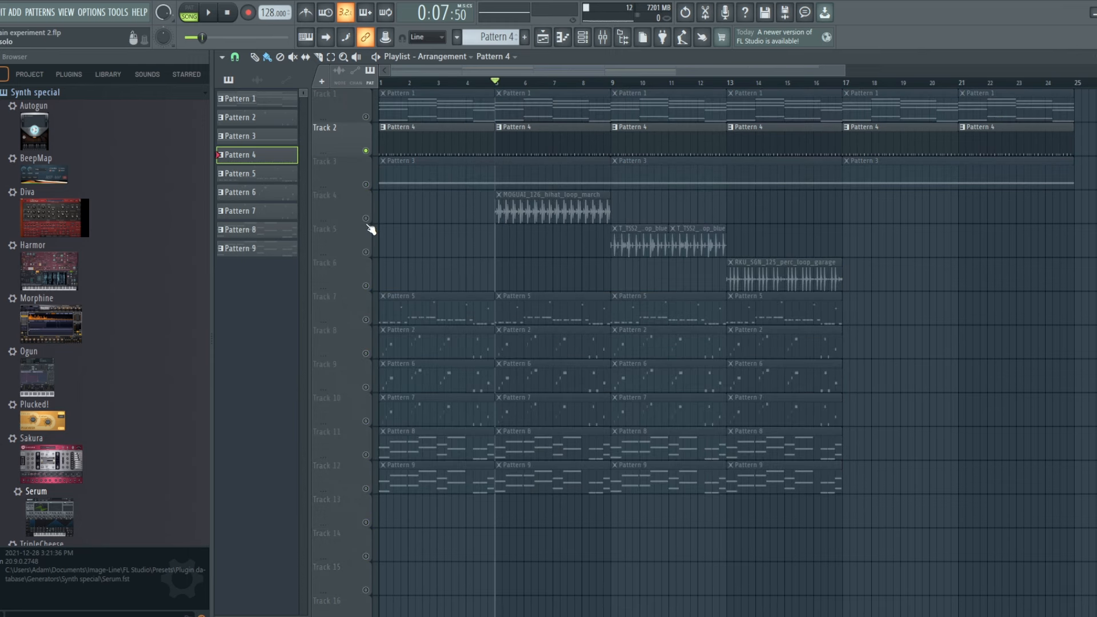
left_click(367, 218)
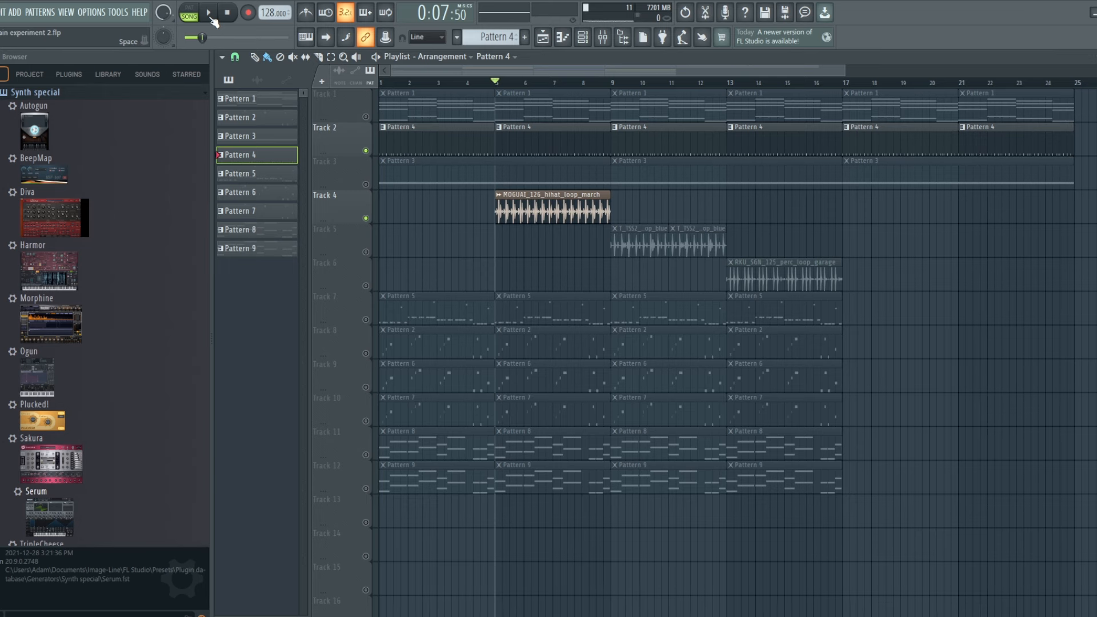
Play from bar 5 while toggling Track 4's mute to compare the drums with and without the hi-hat loop, leaving the track enabled
left_click(209, 15)
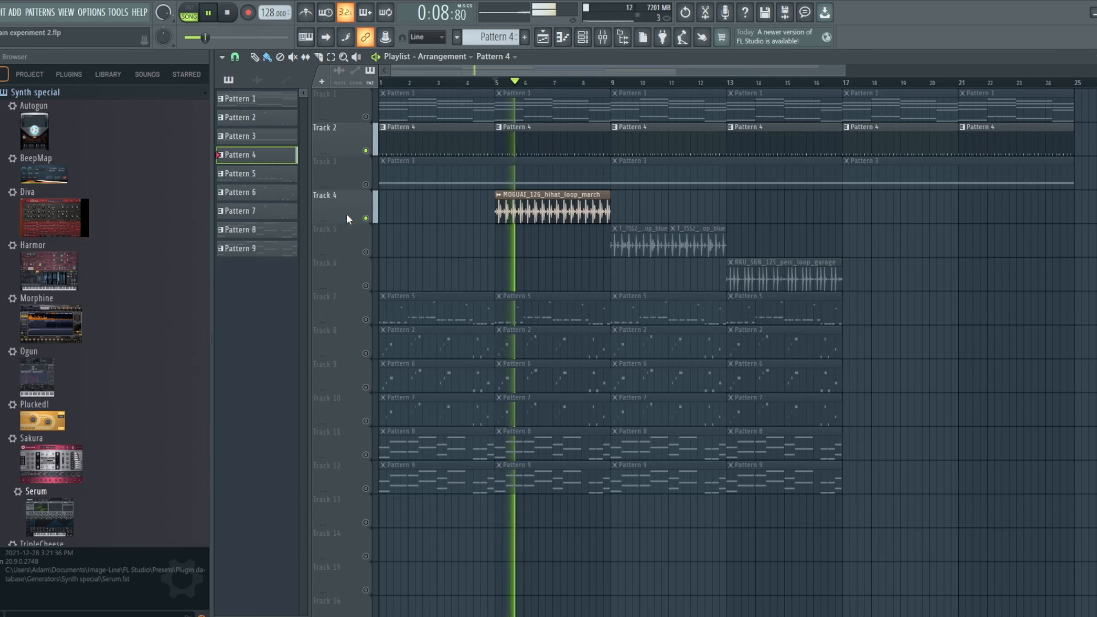
left_click(366, 218)
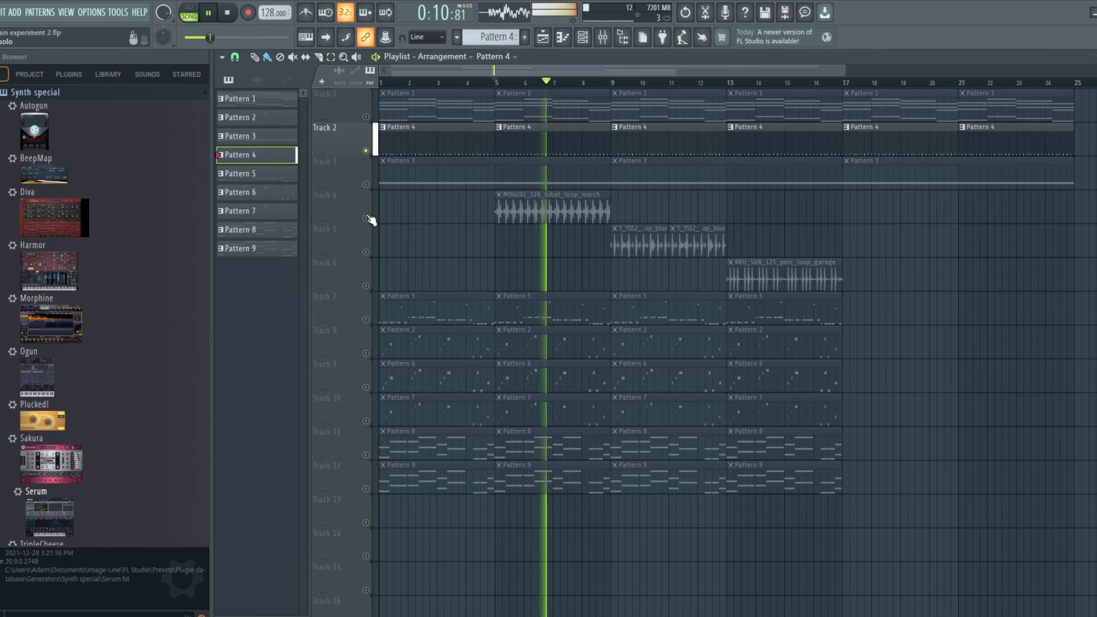
left_click(367, 218)
left_click(366, 218)
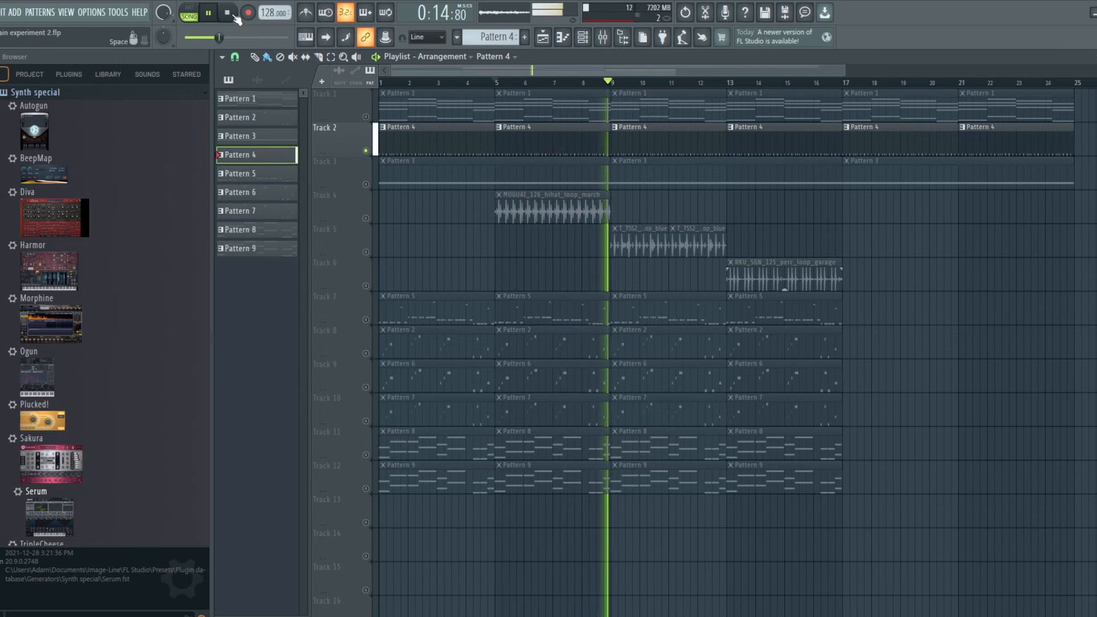
left_click(366, 218)
key("space")
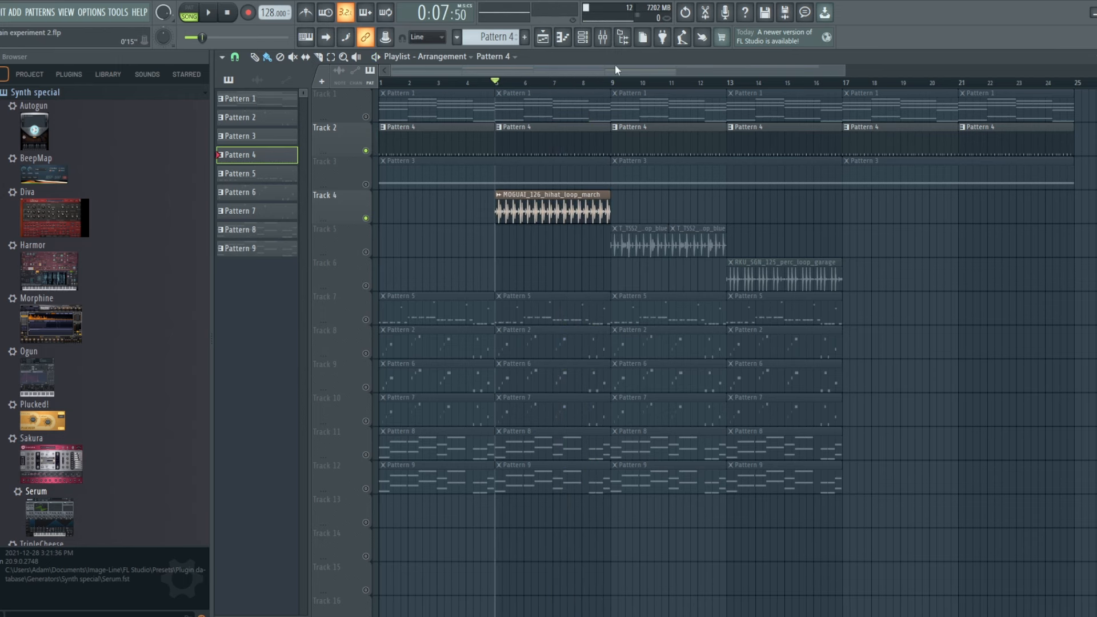
Show all channels in the channel rack and lower the MOGUAI hi-hat loop's volume to about 29% during playback
left_click(583, 39)
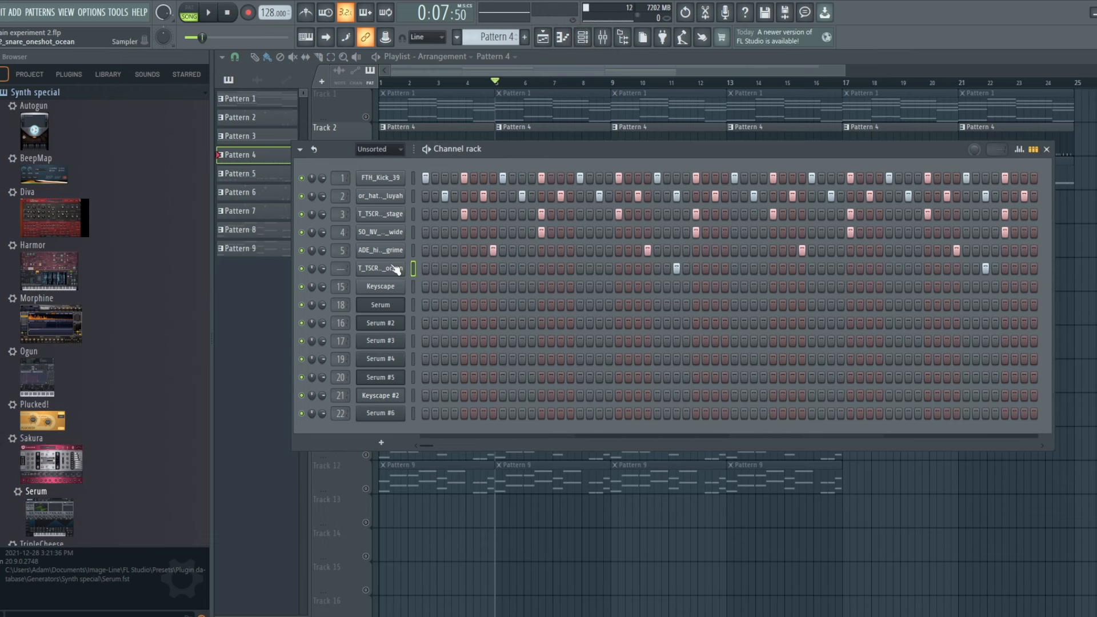
left_click(209, 10)
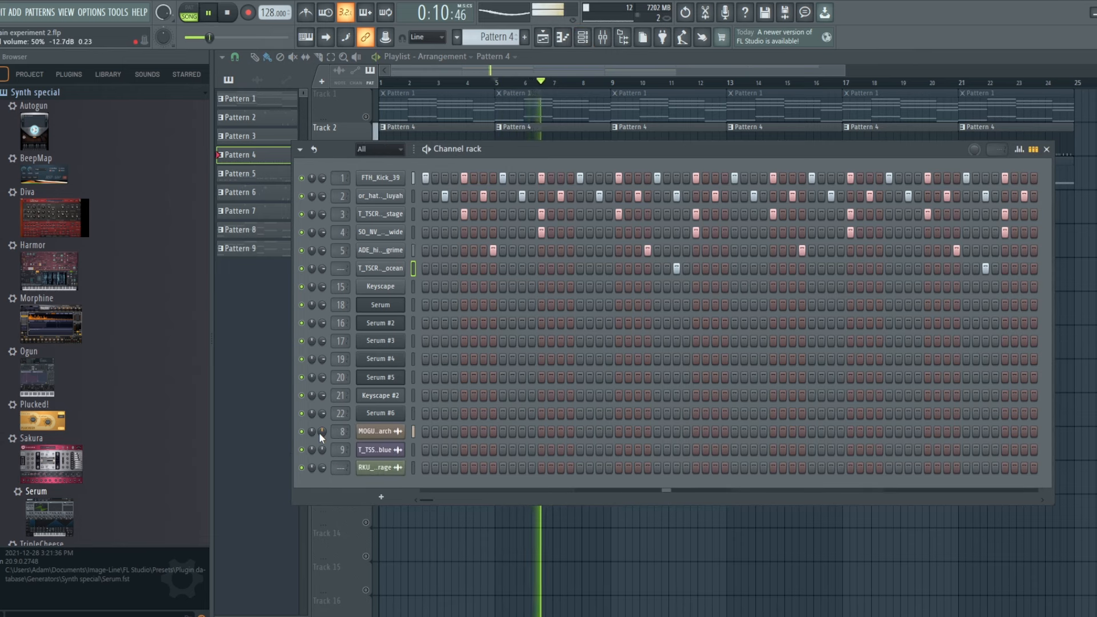
mouse_move(322, 432)
left_mouse_down()
mouse_move(322, 459)
mouse_move(319, 433)
left_mouse_up()
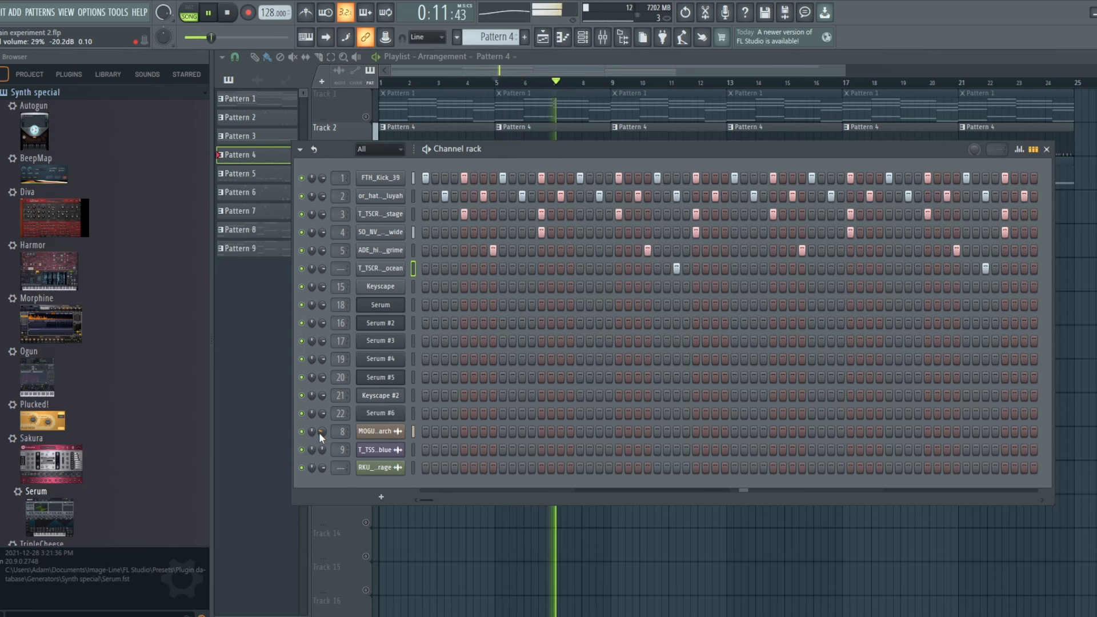
key("space")
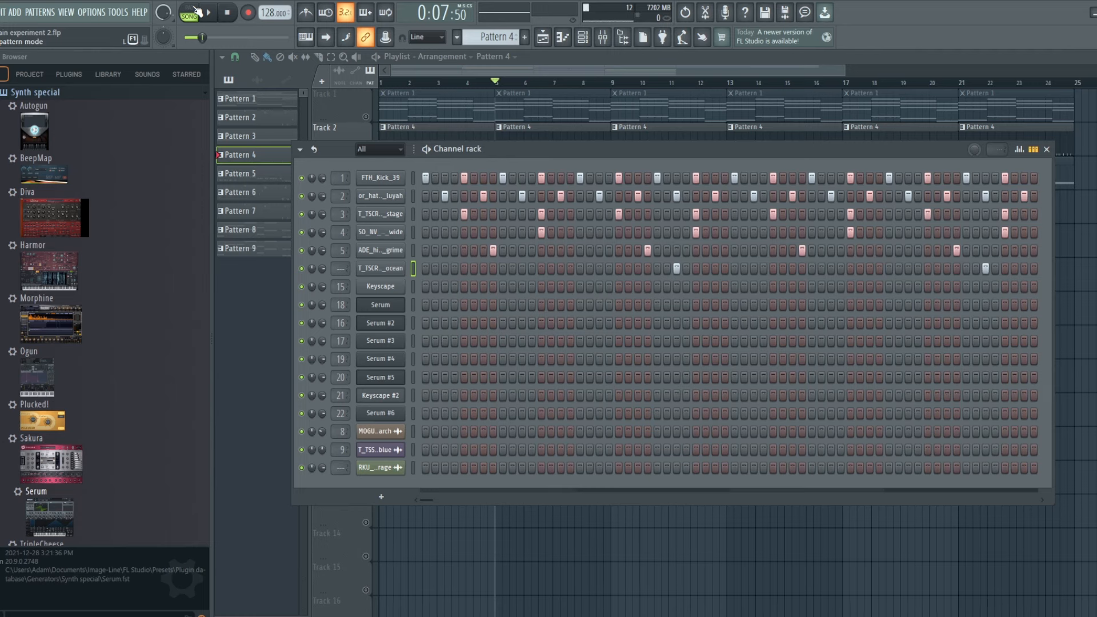
left_click(227, 12)
Return to the playlist and play the arrangement from the start with only Tracks 2 and 4 enabled
left_click(530, 74)
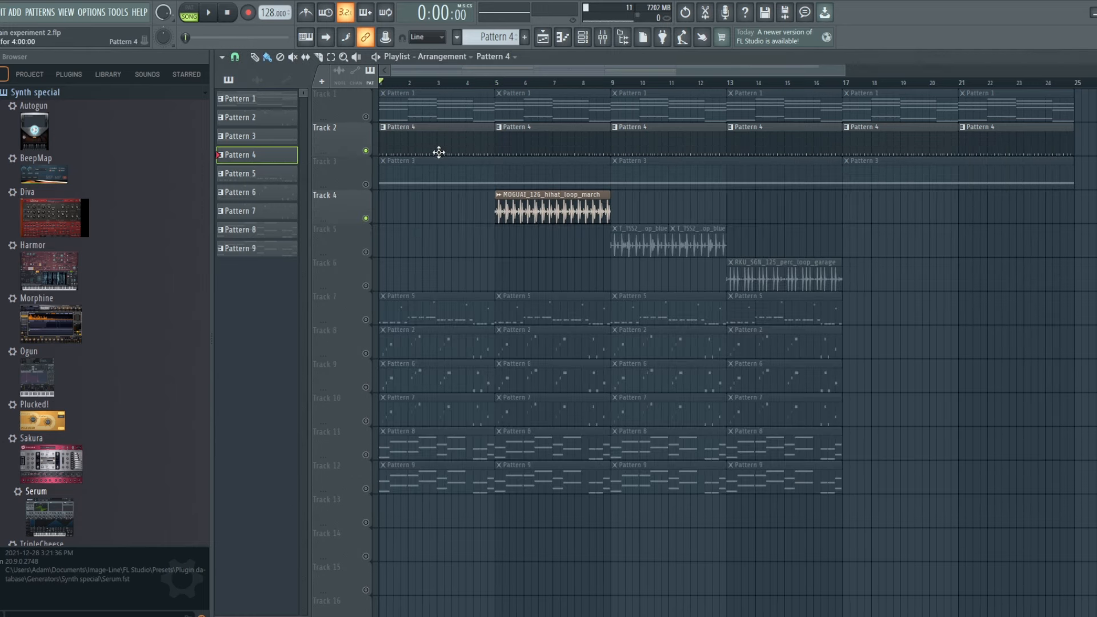
key("space")
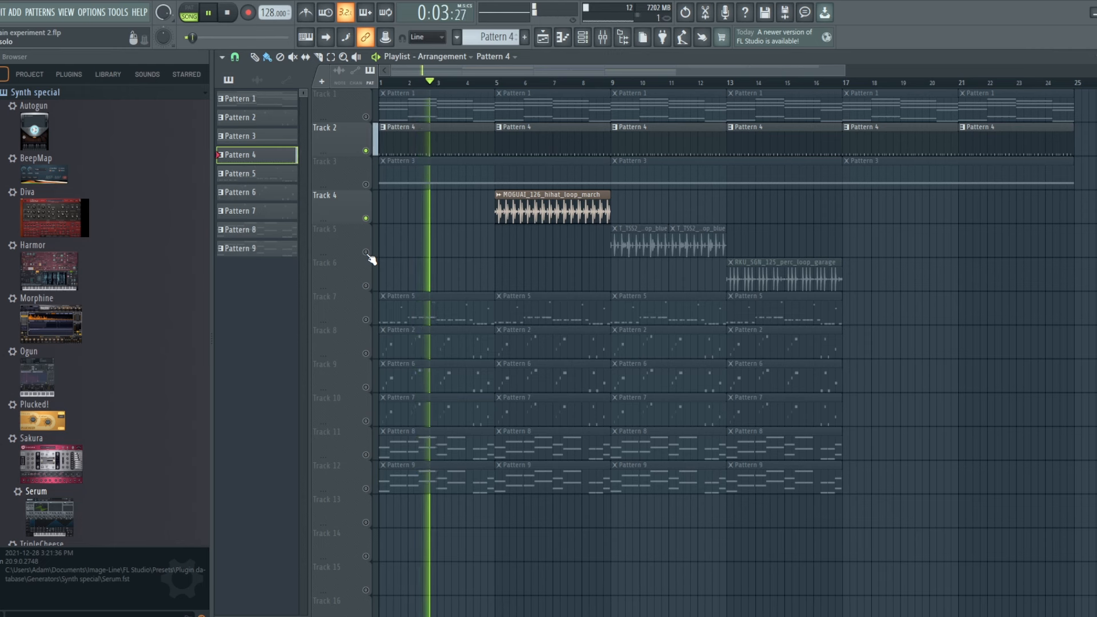
key("space")
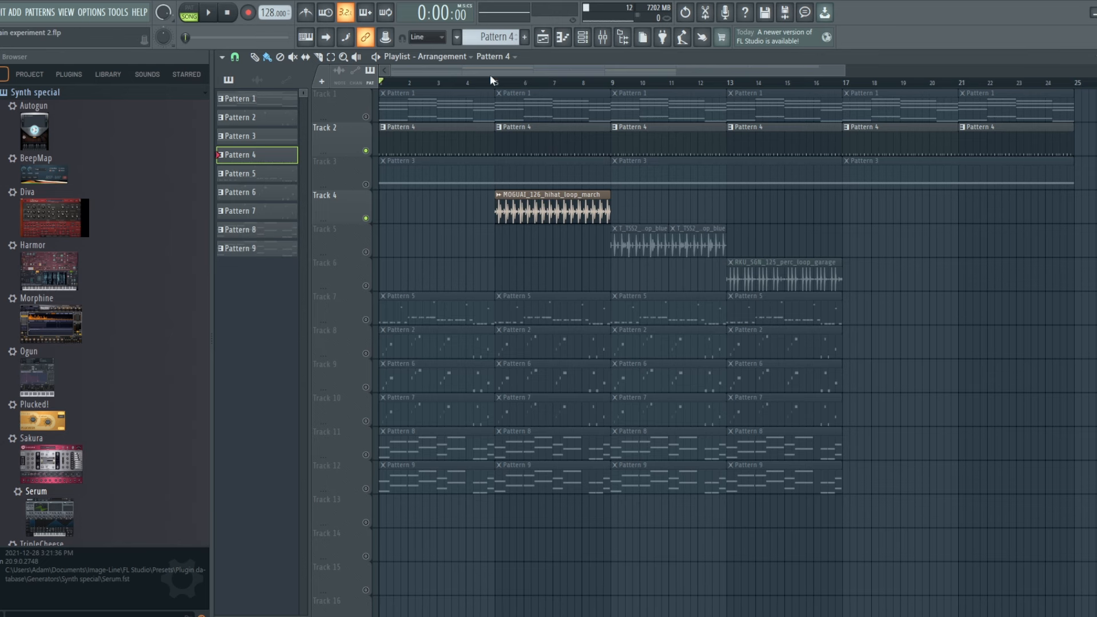
Enable Tracks 5 and 6 and play the layered percussion loops over the Track 2 drums from bar 5
left_click(366, 252)
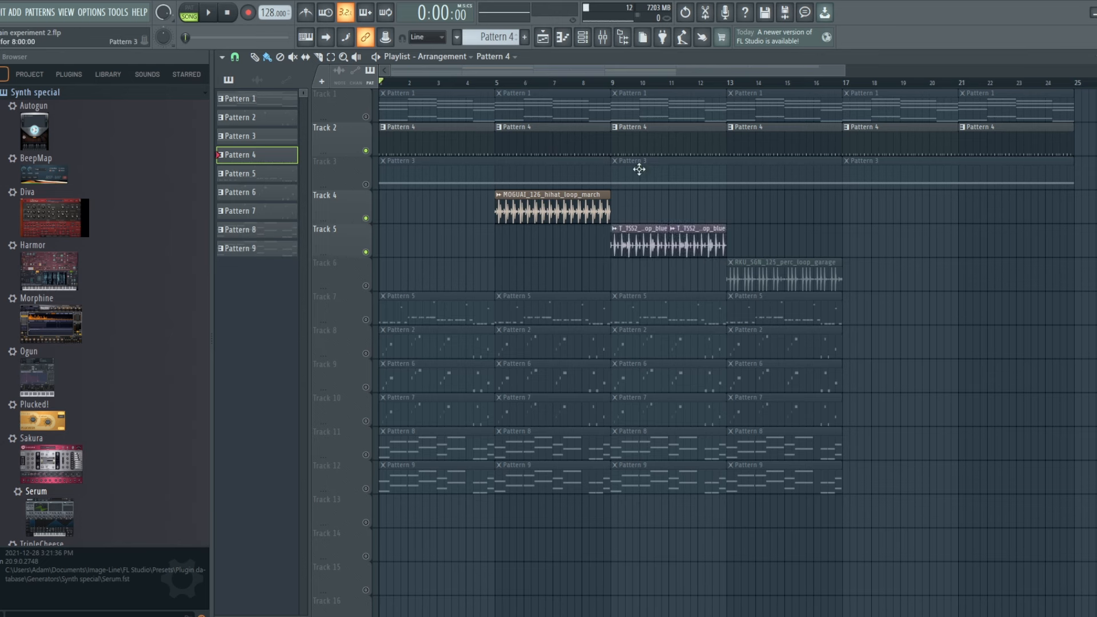
left_click(366, 286)
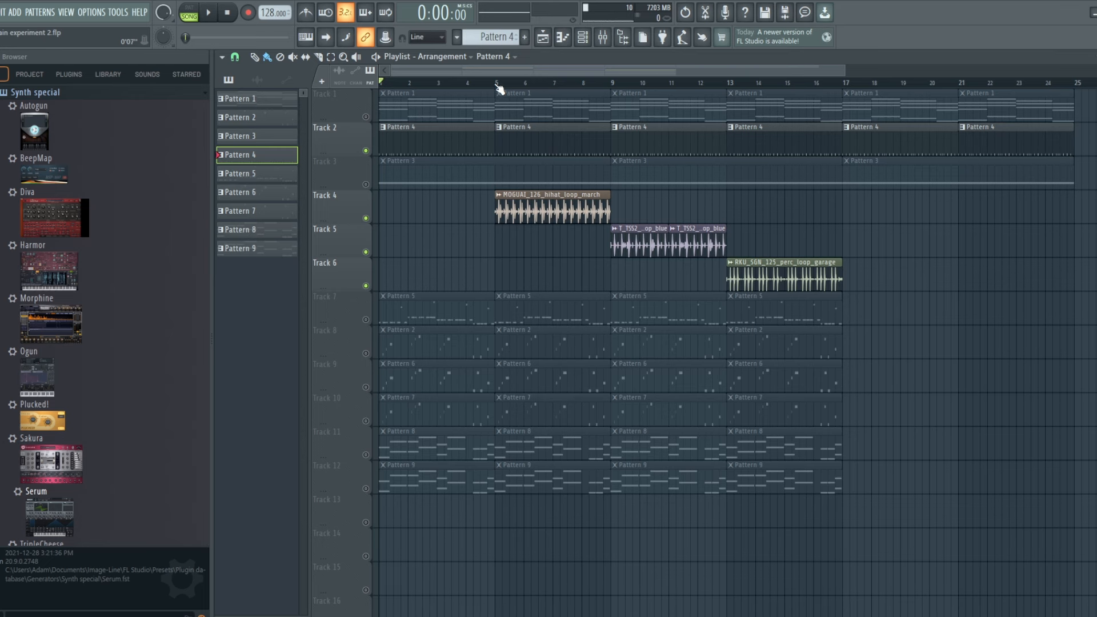
left_click(497, 86)
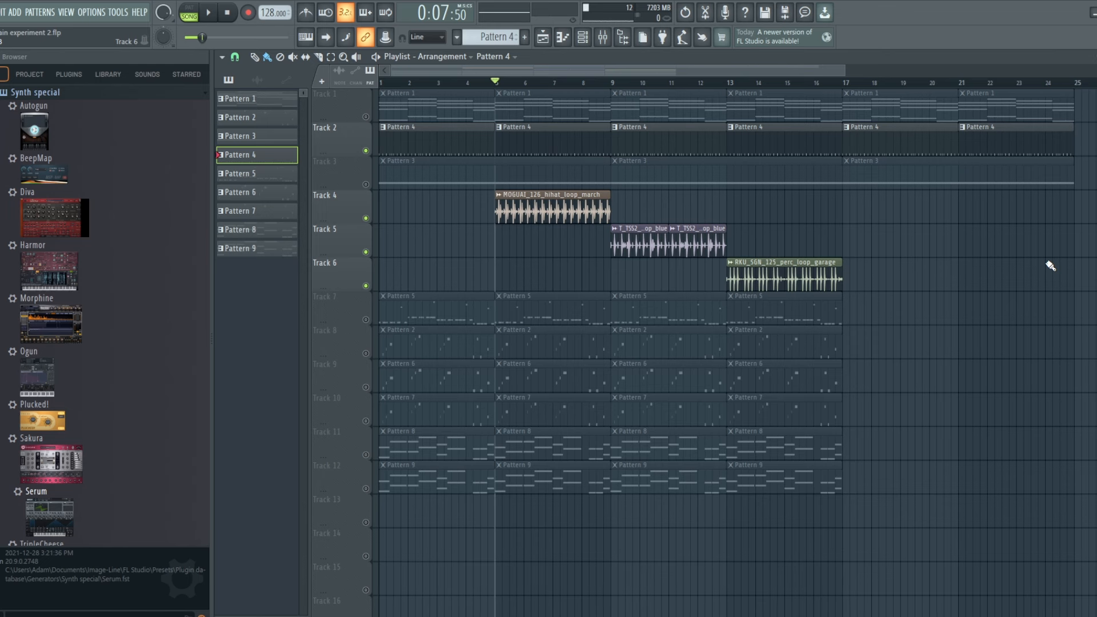
key("space")
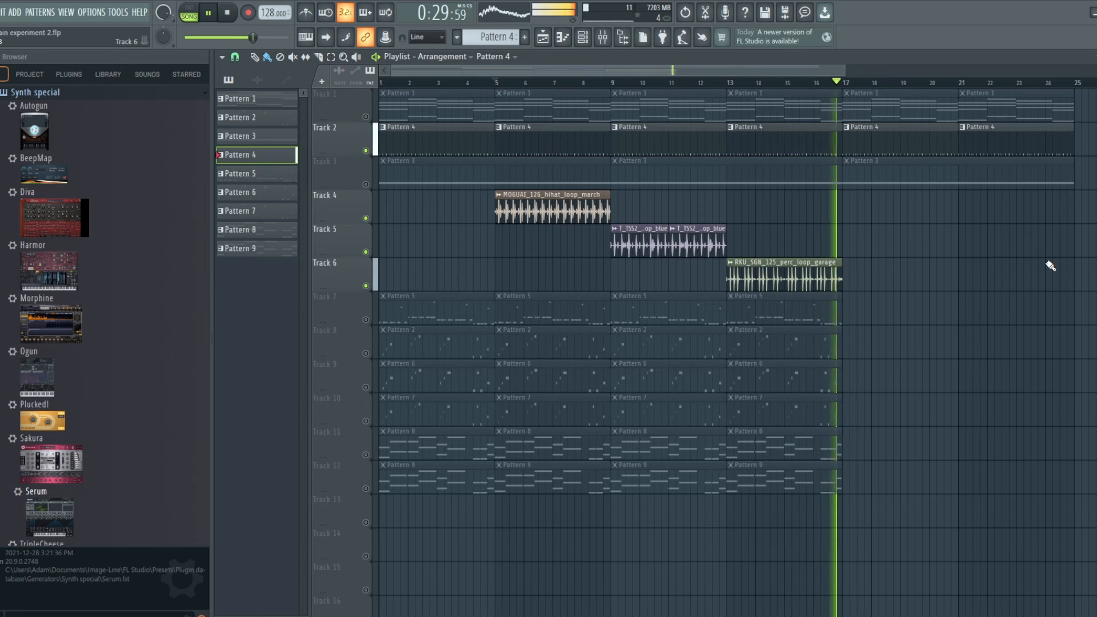
key("space")
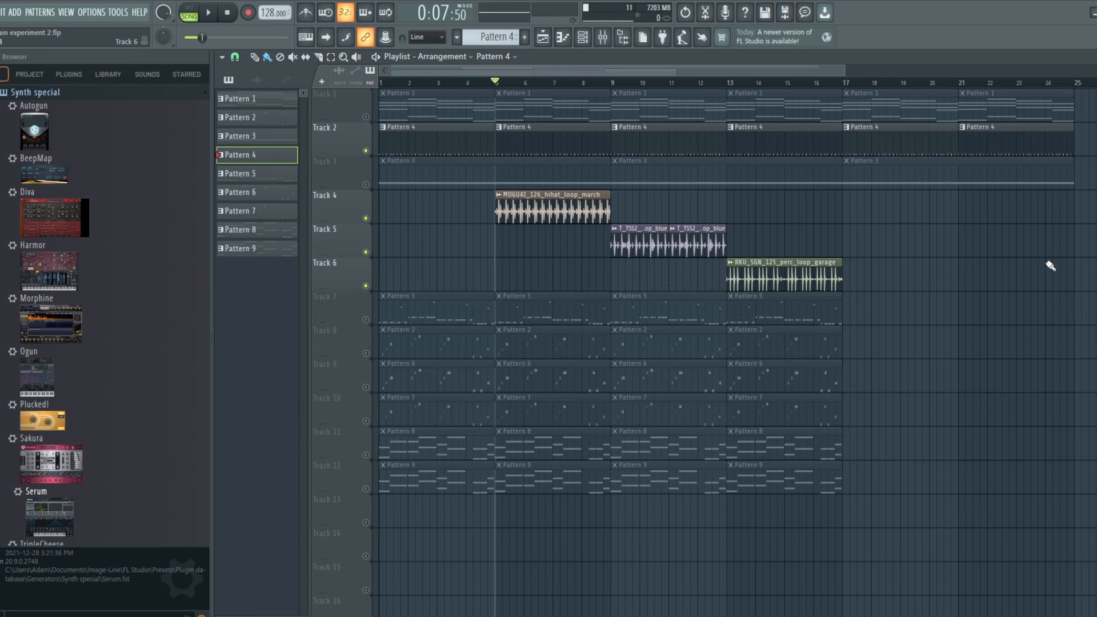
key("space")
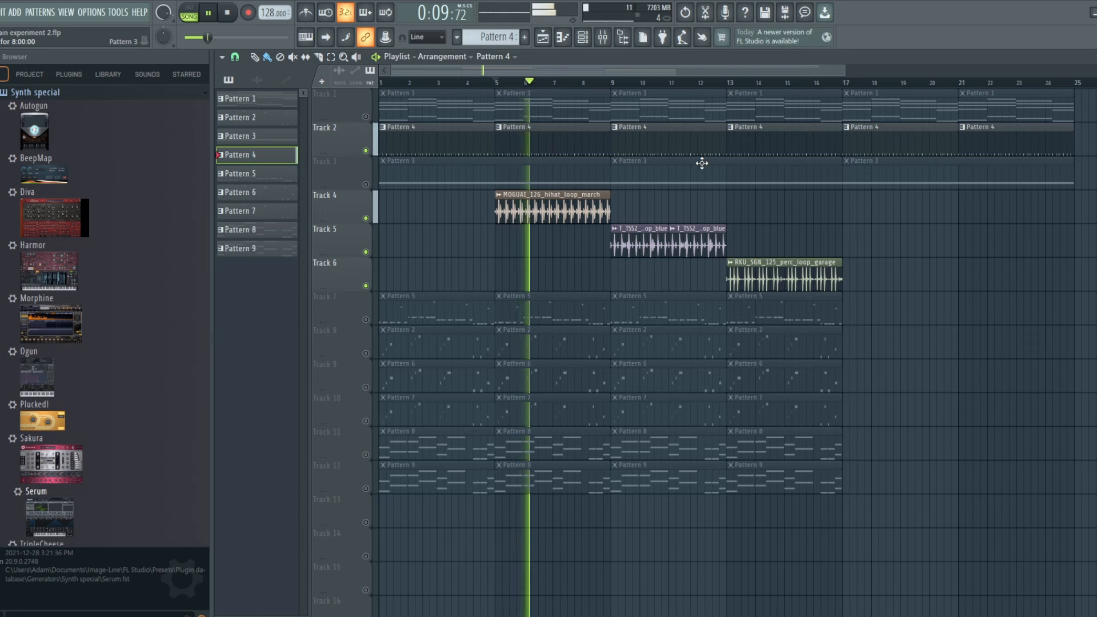
Solo Track 5 and play its T_TSS2 hat loop on its own from bar 9
key("space")
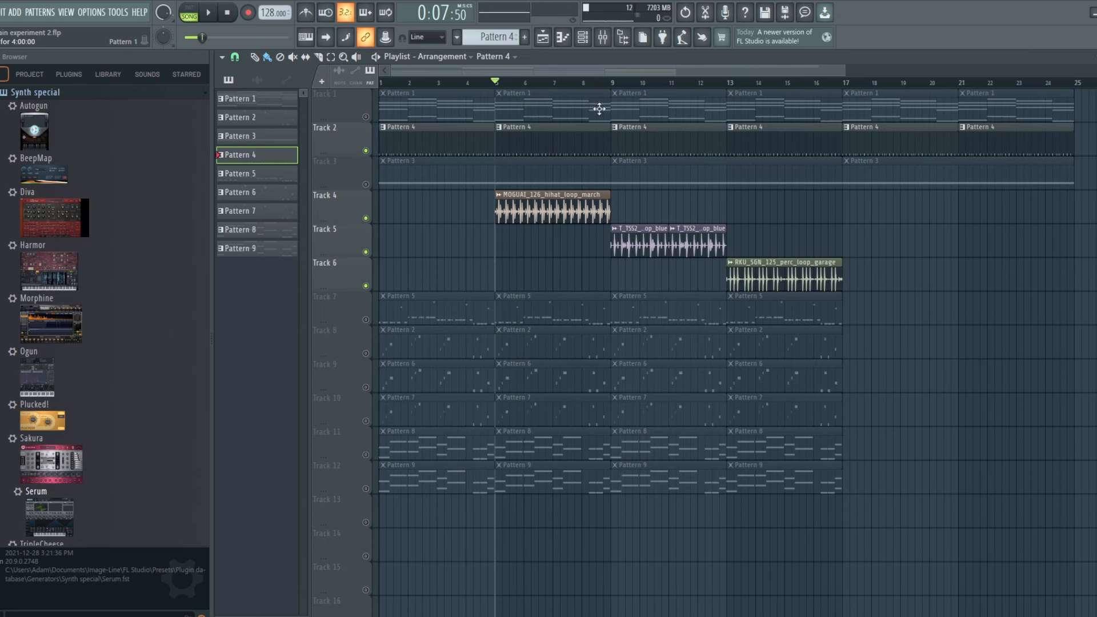
left_click(611, 83)
right_click(365, 252)
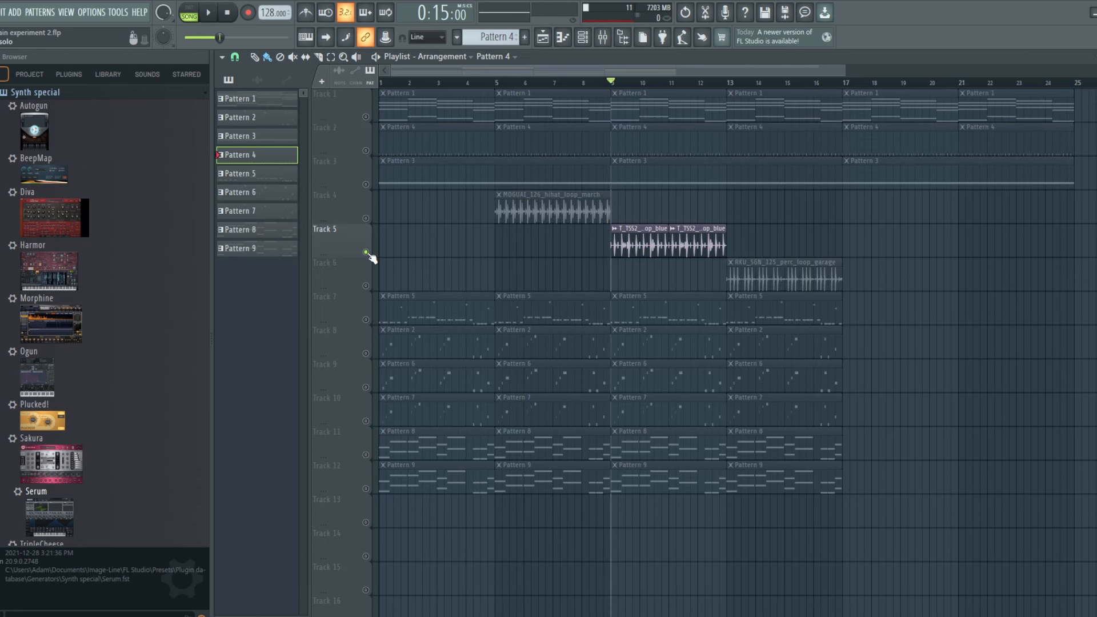
key("space")
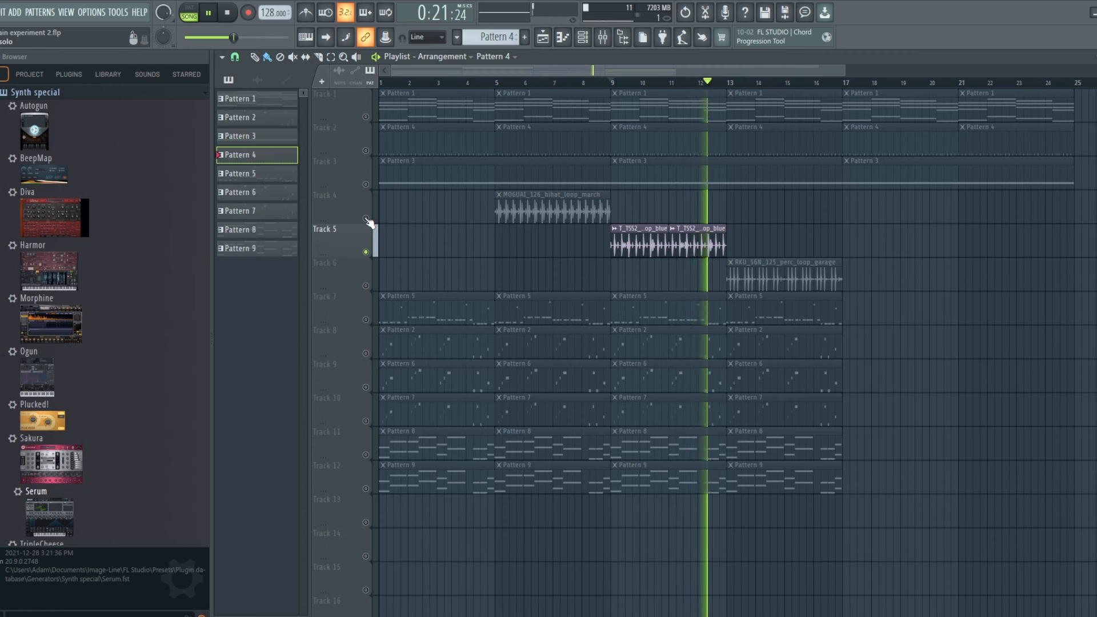
key("space")
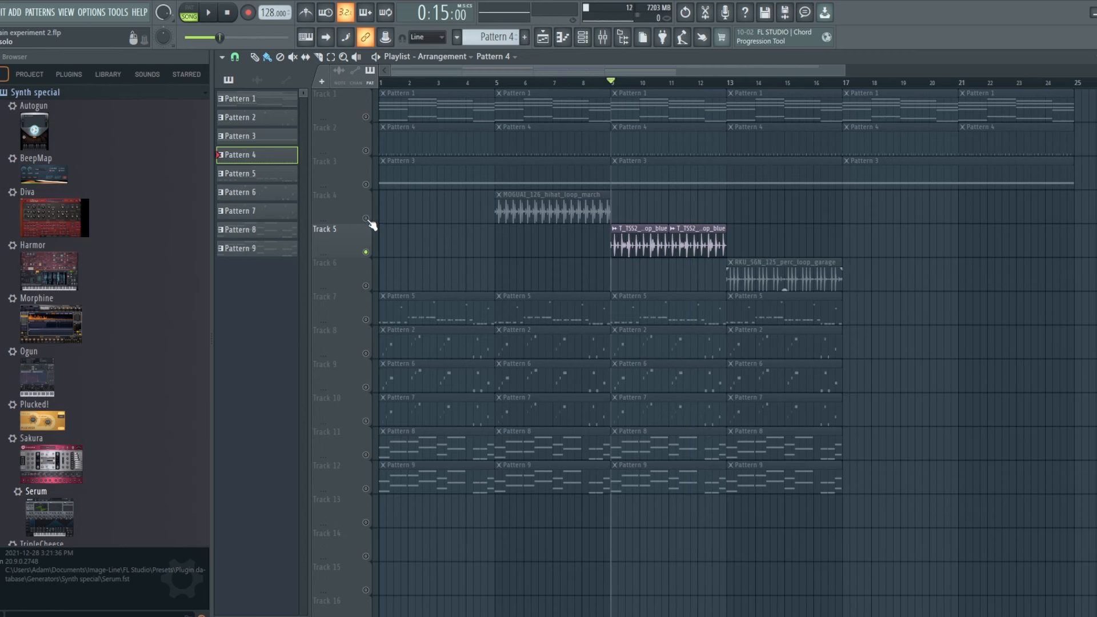
Enable Track 4 as well and play its MOGUAI hi-hat loop from bar 5 without the drums
left_click(366, 219)
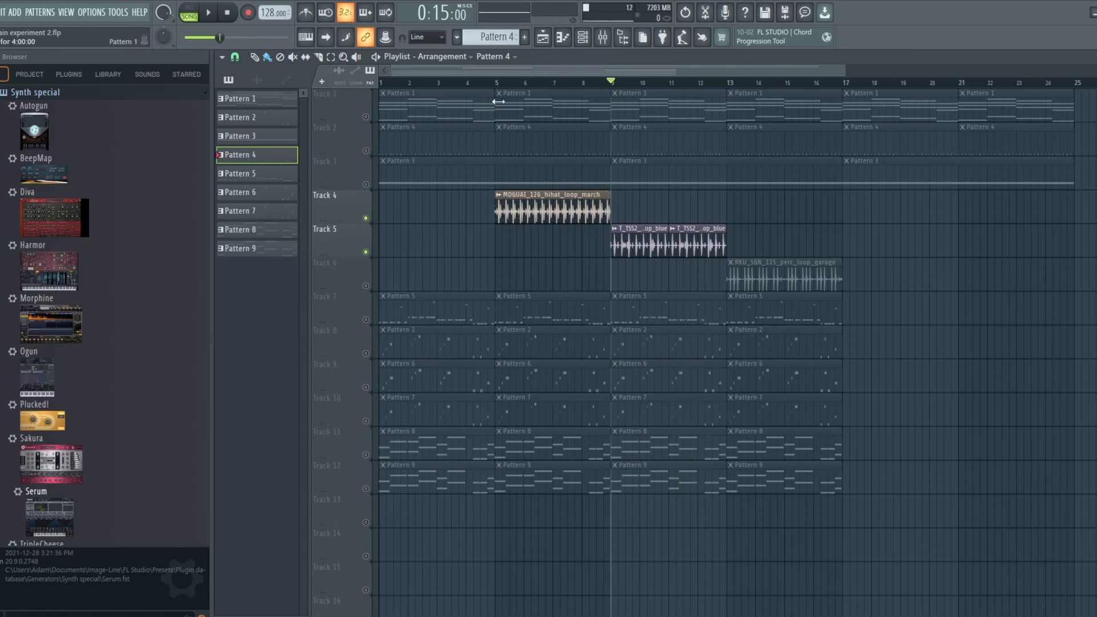
left_click(498, 84)
key("space")
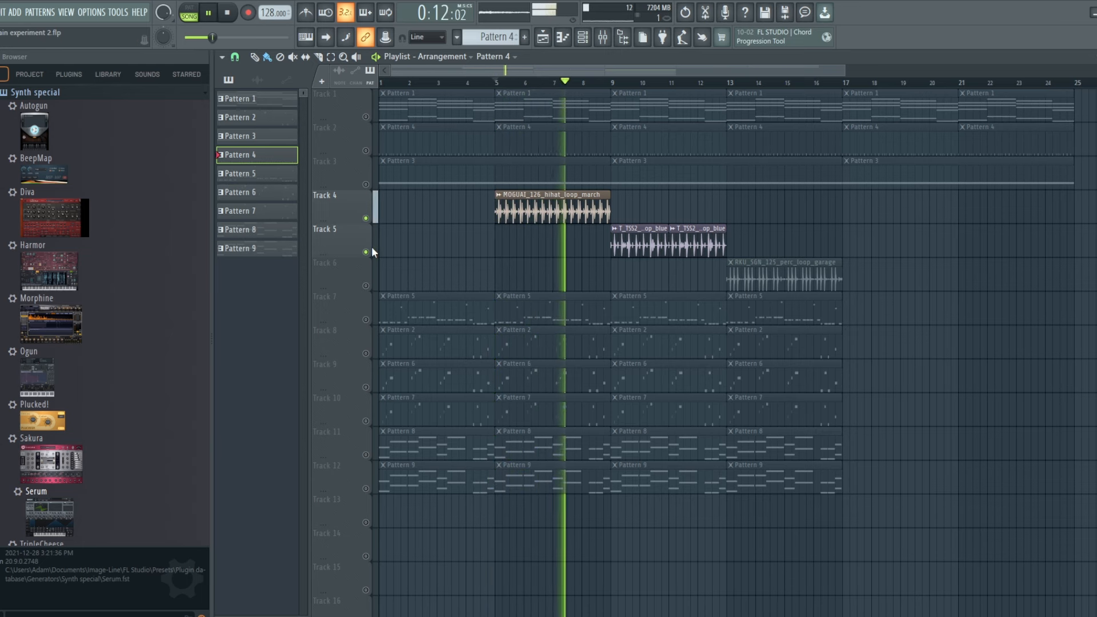
key("space")
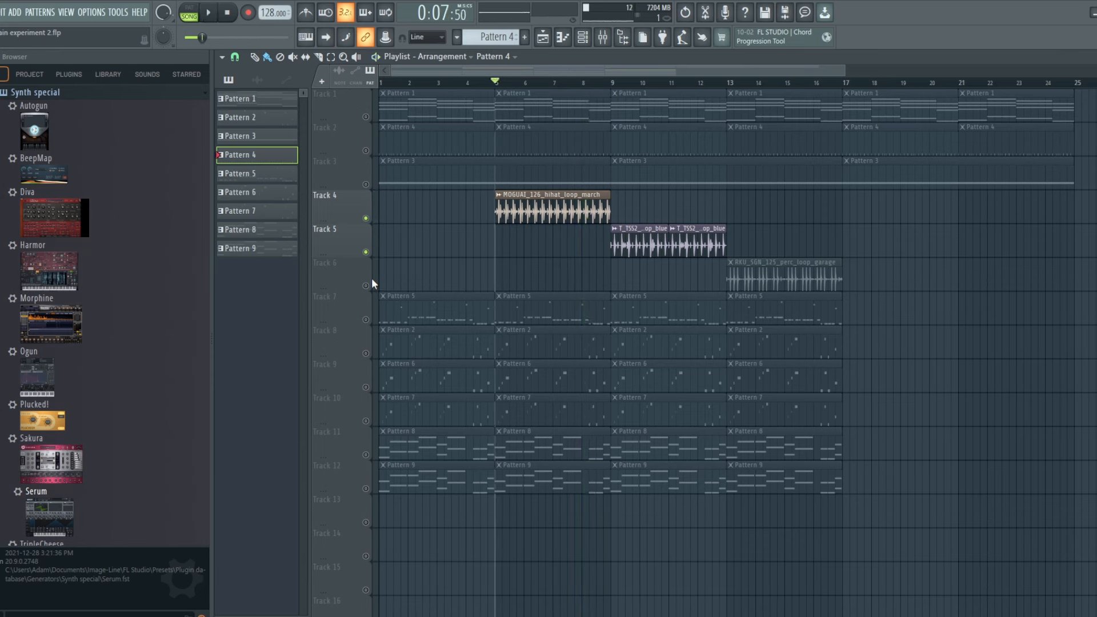
Enable Track 6 and play its RKU_SGN_125_perc_loop_garage loop from bar 13
left_click(365, 285)
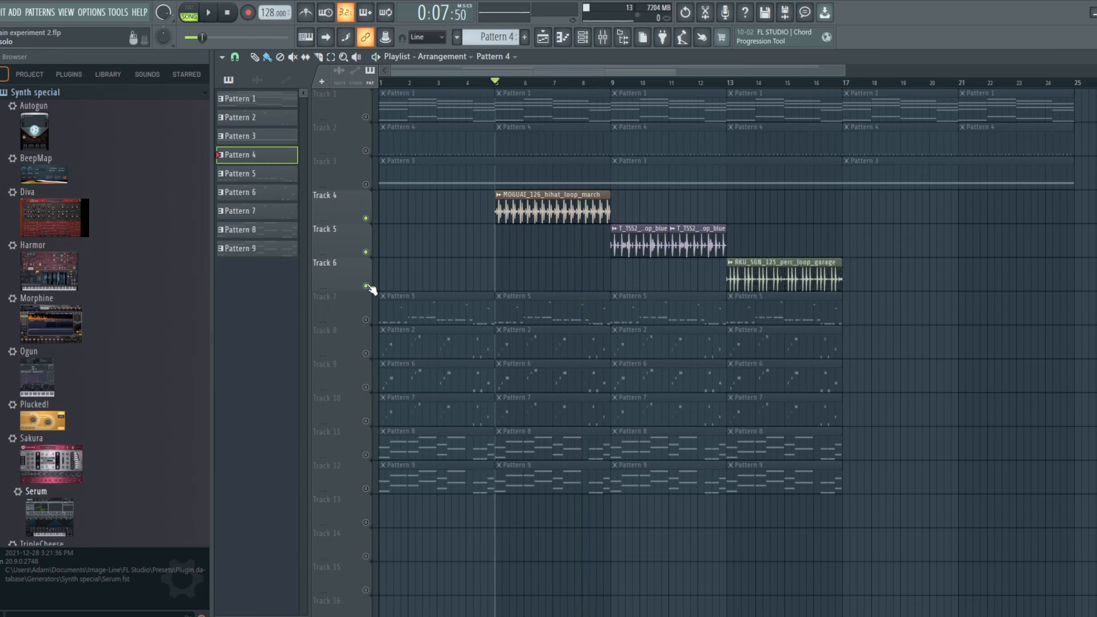
left_click(731, 84)
key("space")
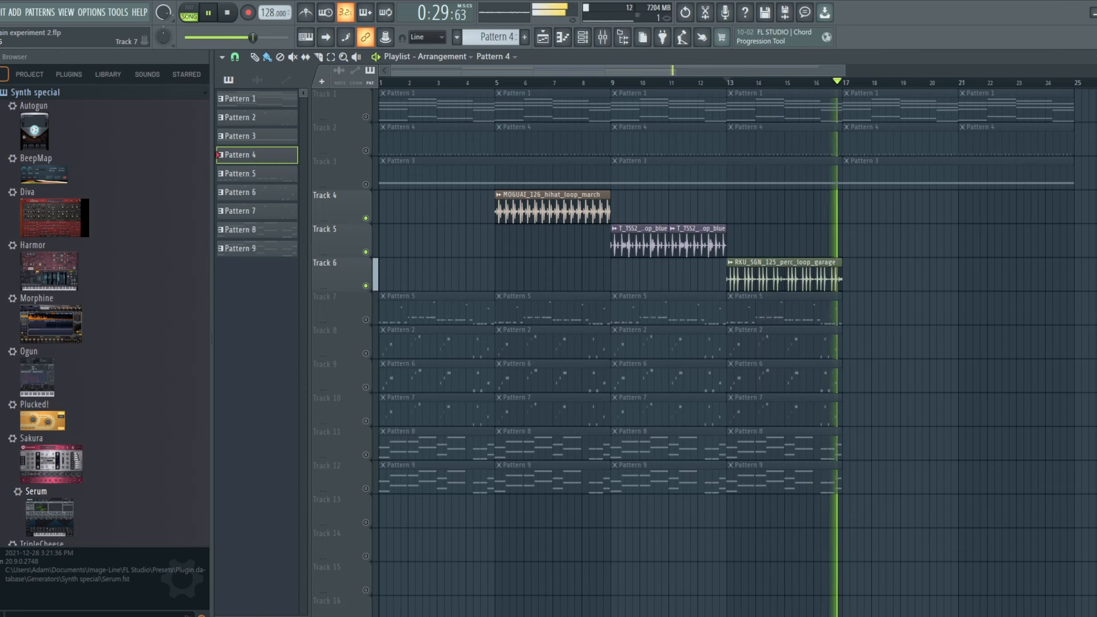
key("space")
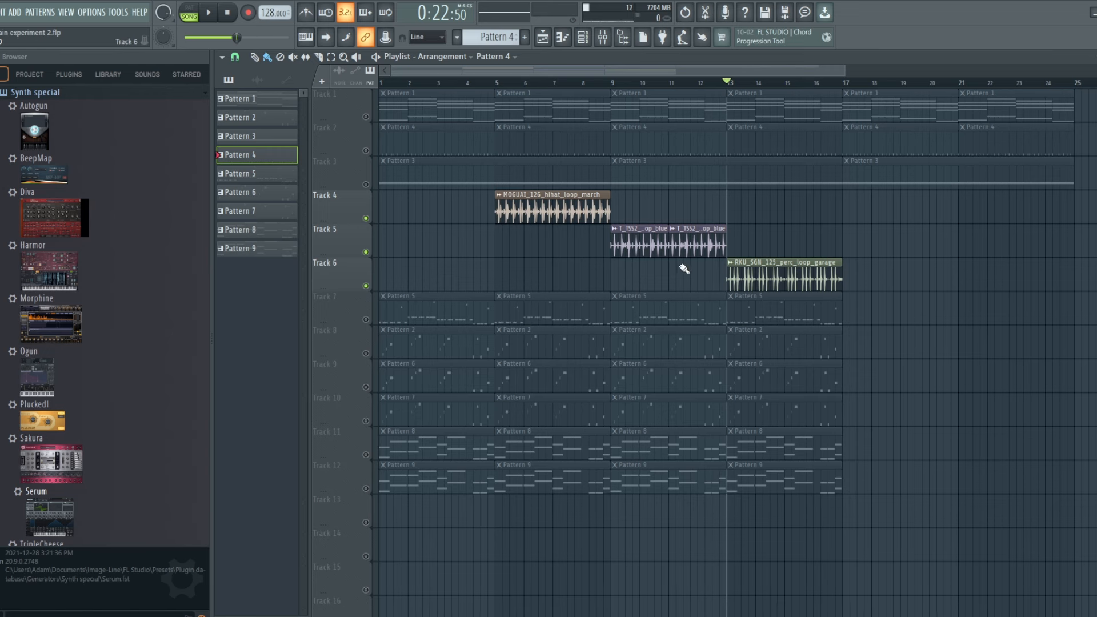
Copy the two T_TSS2 hat loop clips to bar 5 on Track 5 and play them layered with the MOGUAI hi-hat loop
left_click_drag(713, 289, 518, 234)
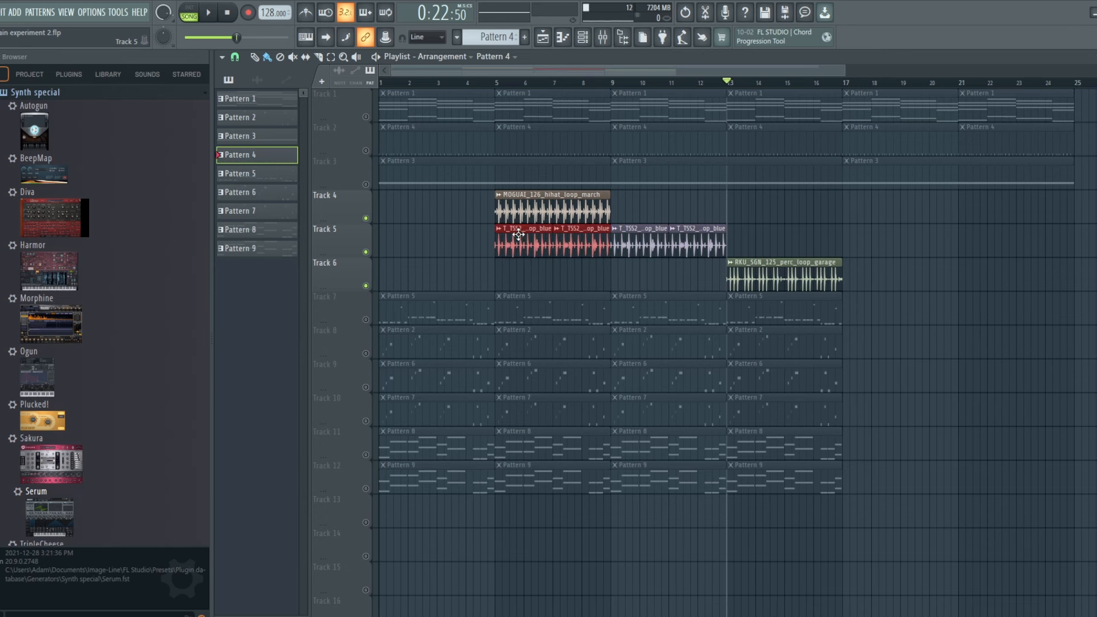
left_click(497, 83)
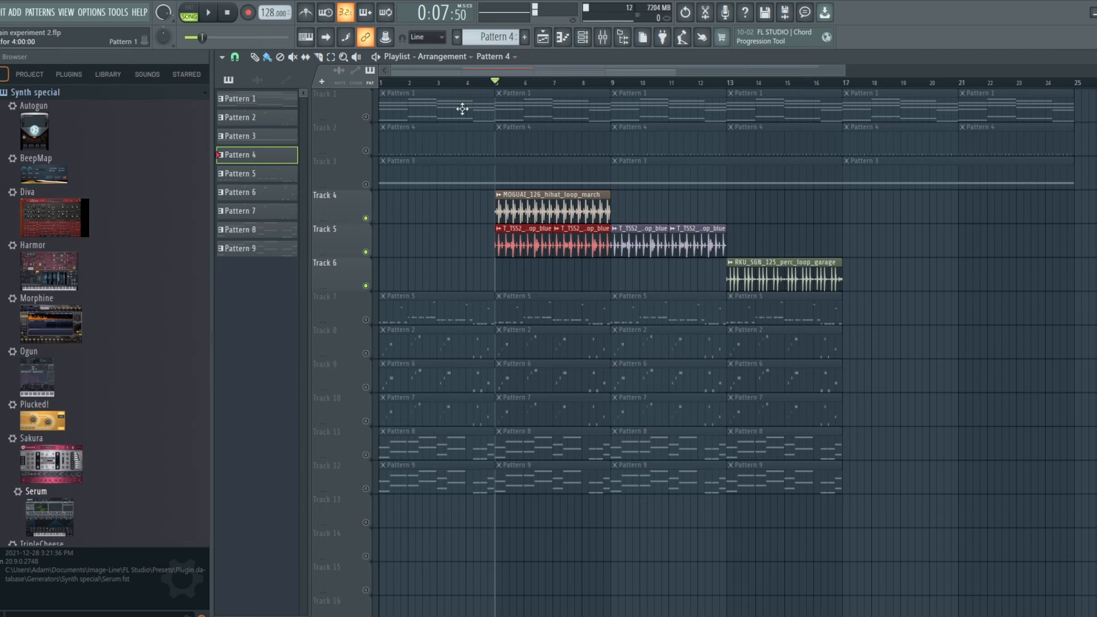
key("space")
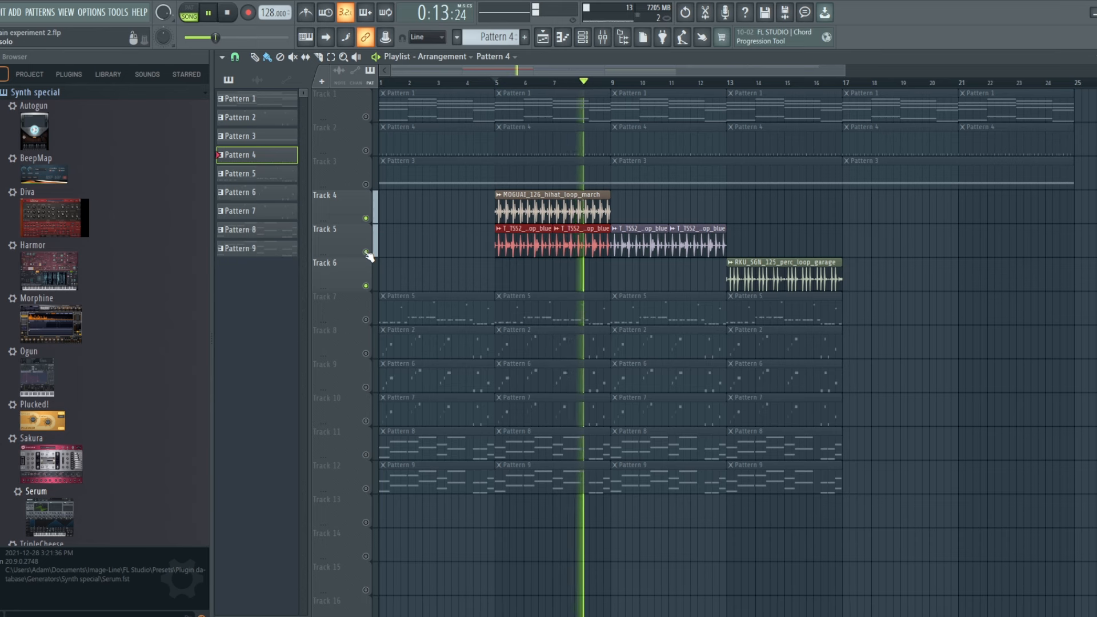
key("space")
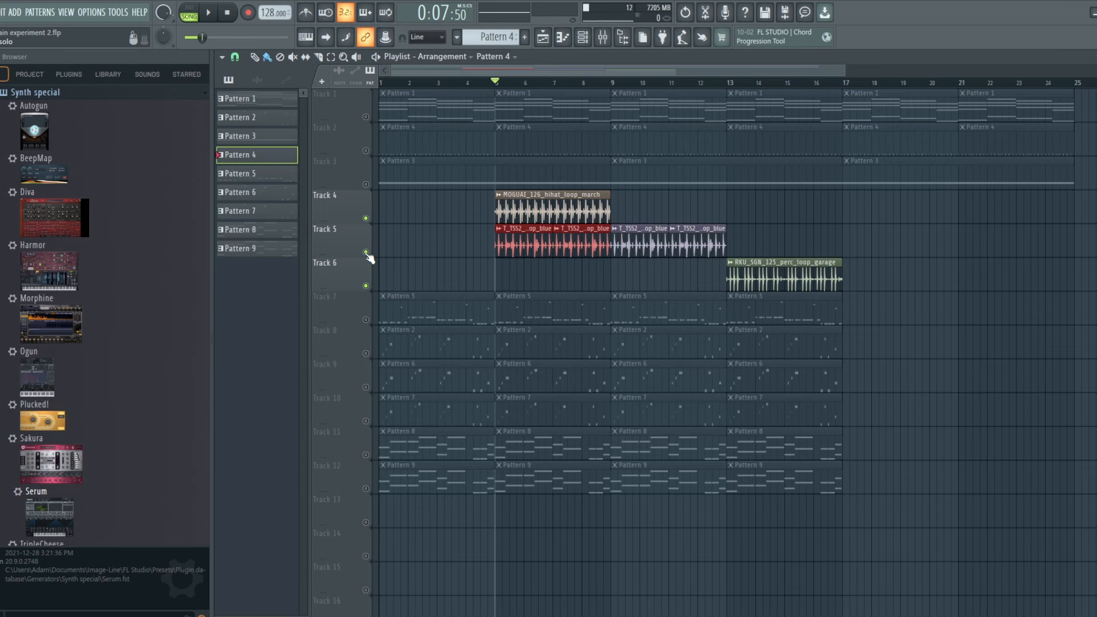
Enable Track 2 and play its Pattern 4 drums together with the layered loops from bar 5
left_click(366, 150)
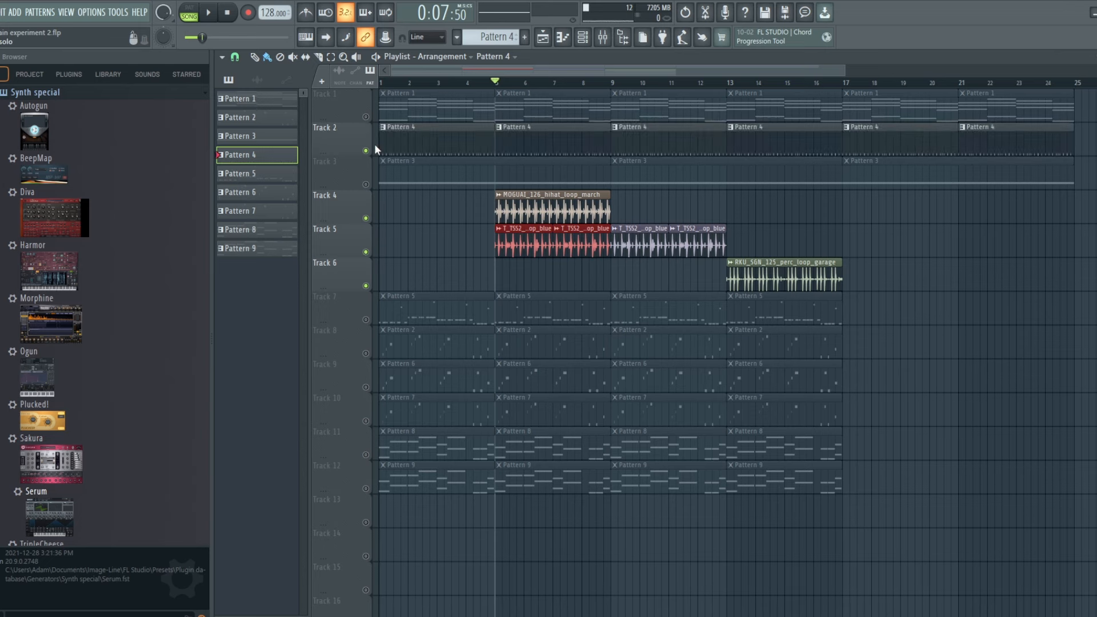
key("space")
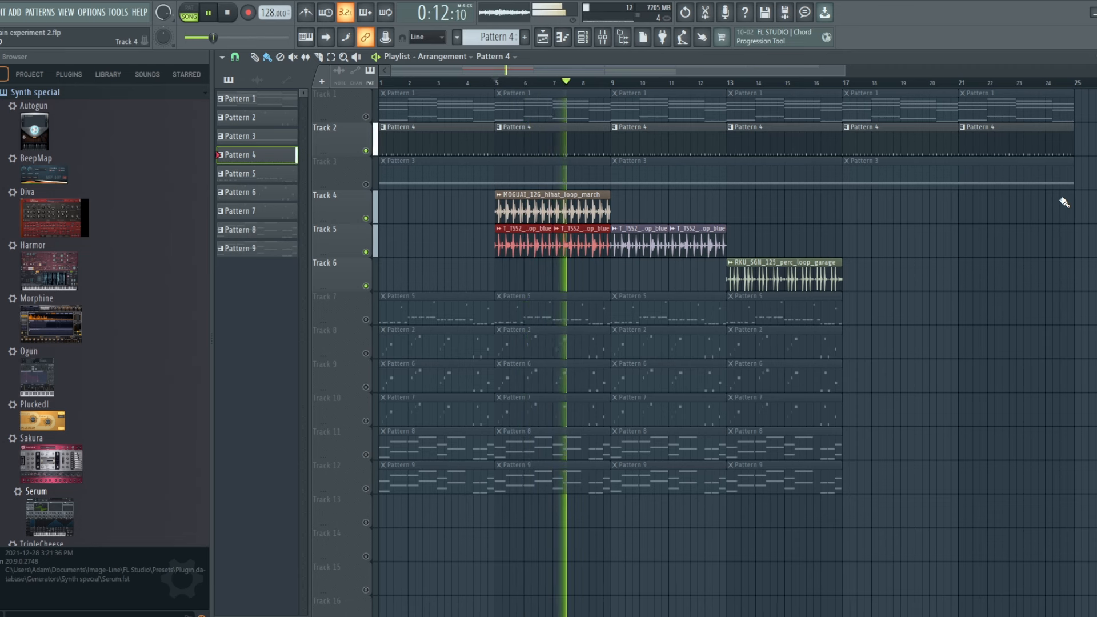
key("space")
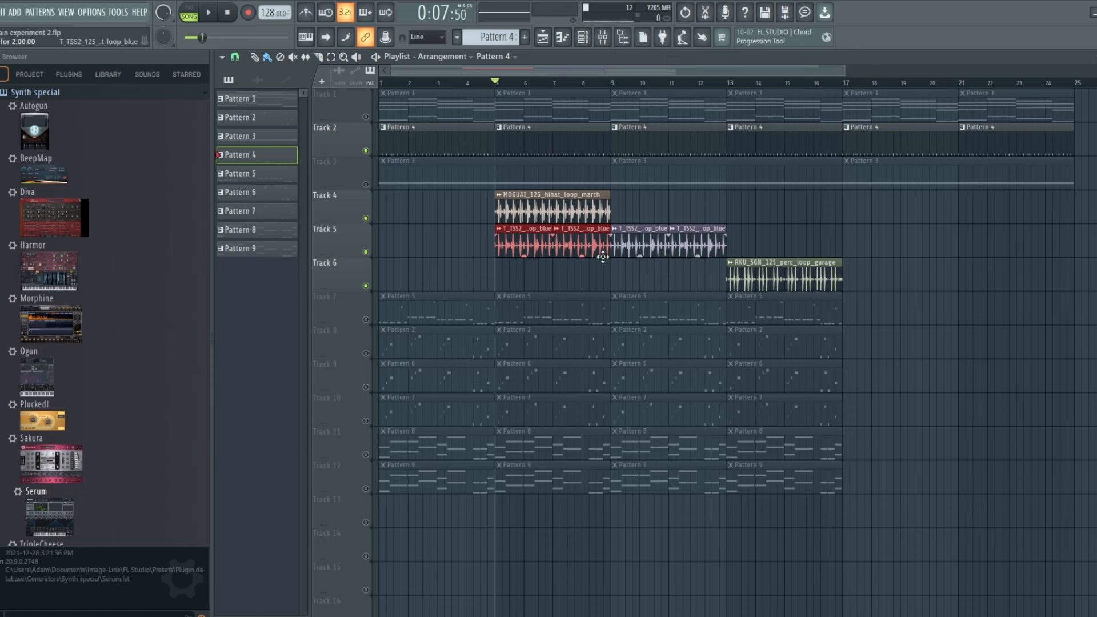
Replace the copied hat clips at bar 5 with a copy of RKU_SGN_125_perc_loop_garage on Track 6 and play the layers
right_click(564, 250)
right_click(506, 243)
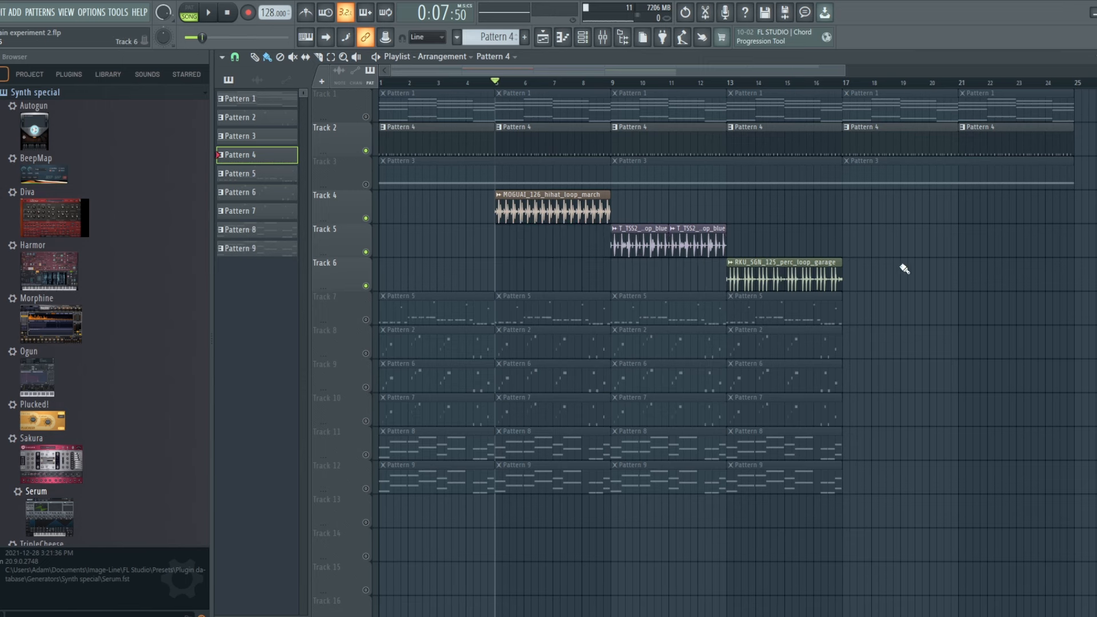
left_click_drag(896, 268, 516, 273)
key("space")
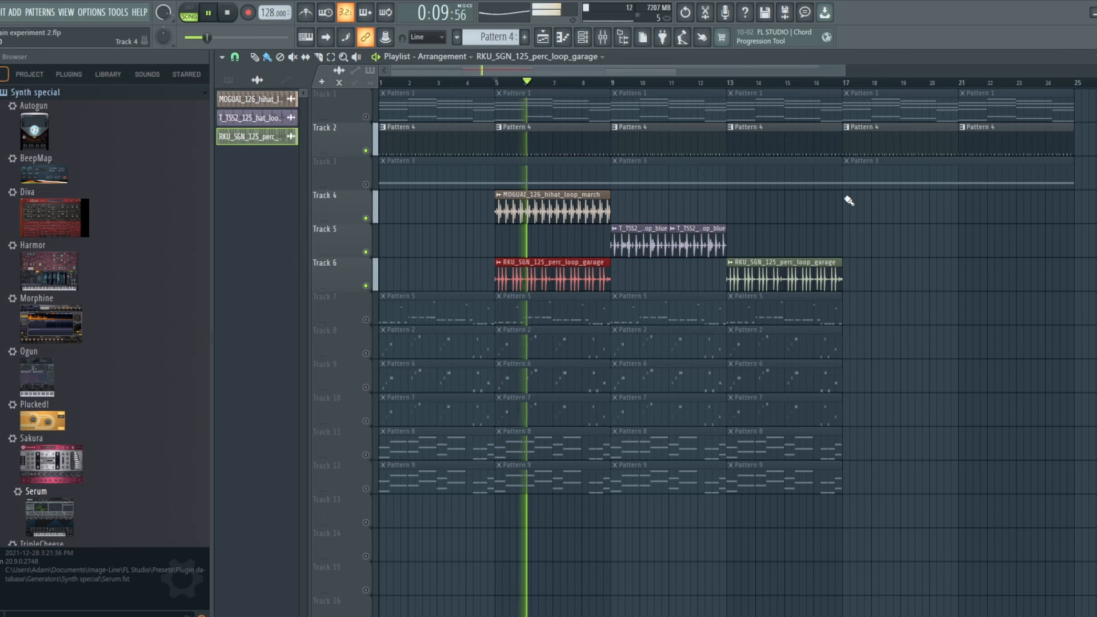
key("space")
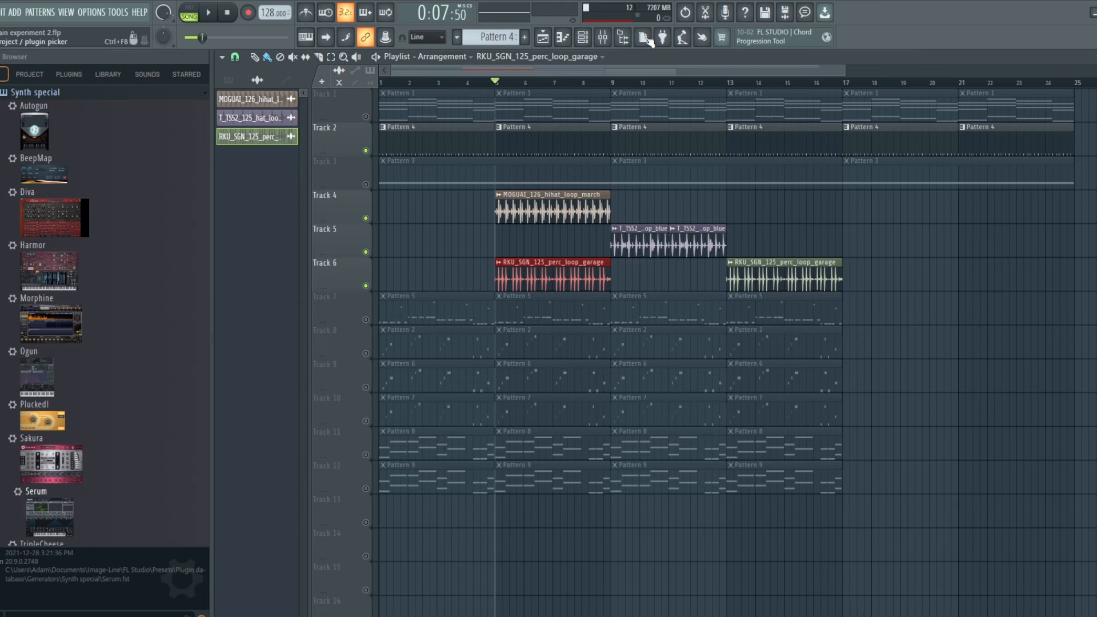
Replay from bar 5 while muting Track 6 to compare the groove without its percussion loop, leaving the track enabled
scroll(851, 73, "up", 3)
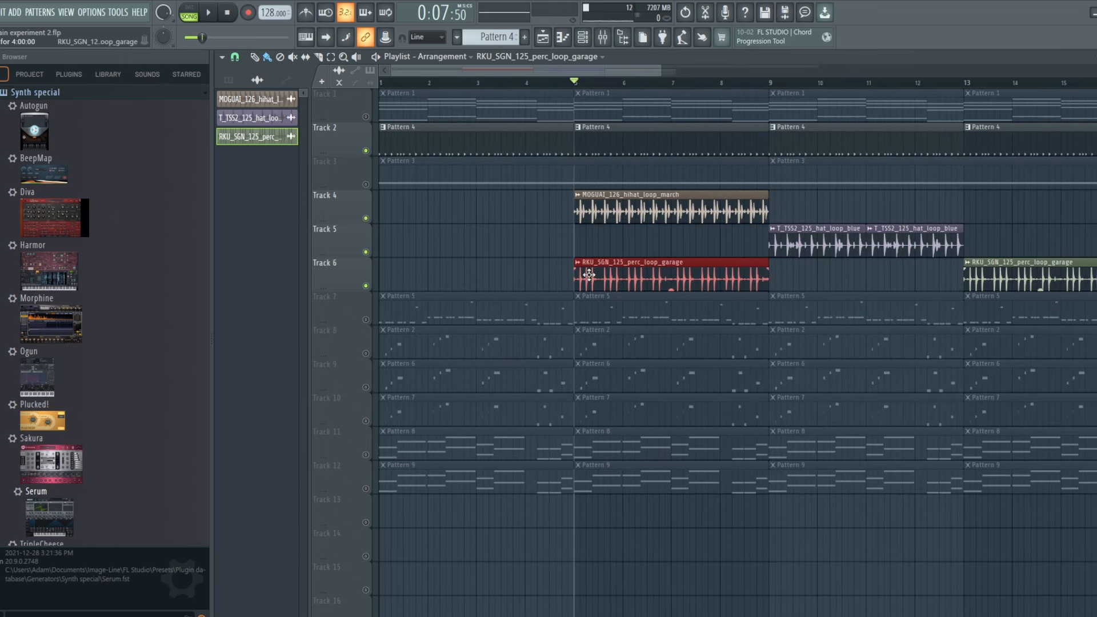
key("space")
key("space")
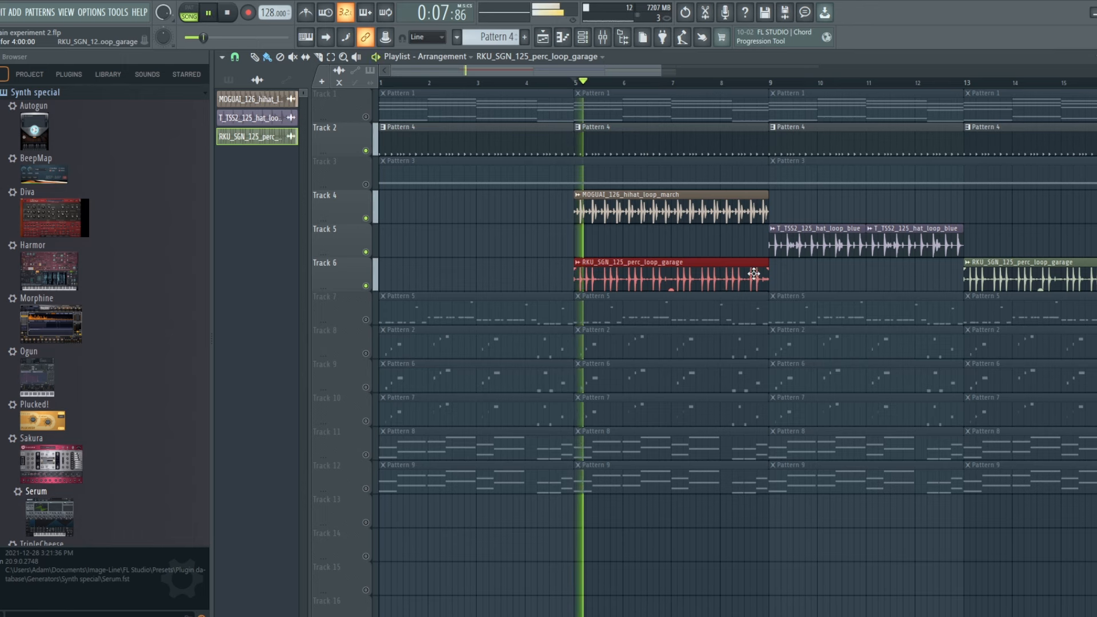
left_click(367, 286)
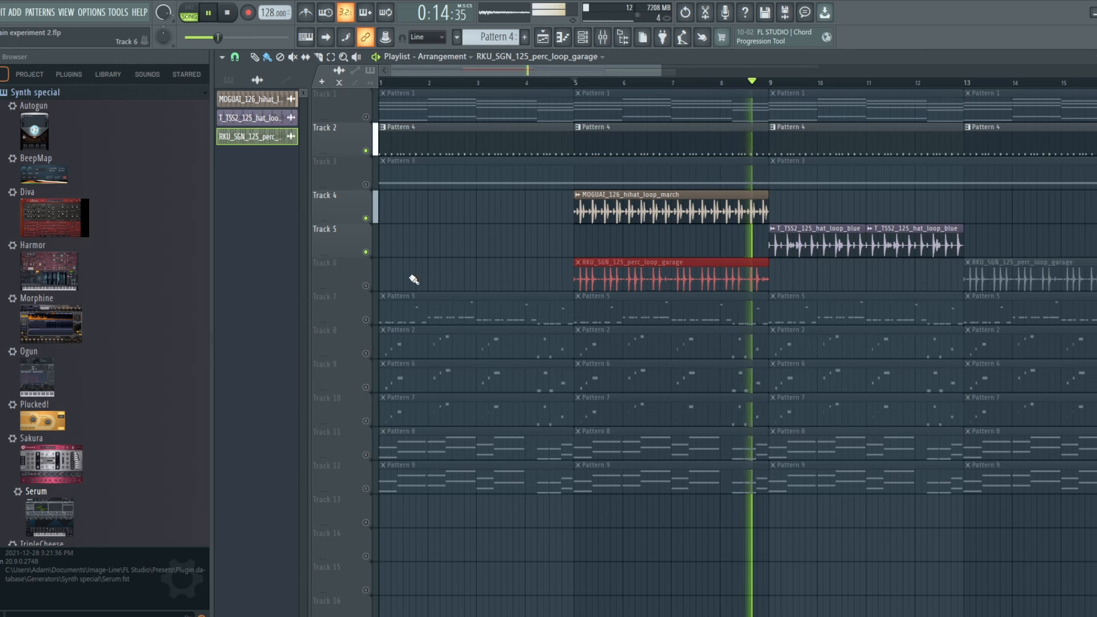
key("space")
left_click(366, 286)
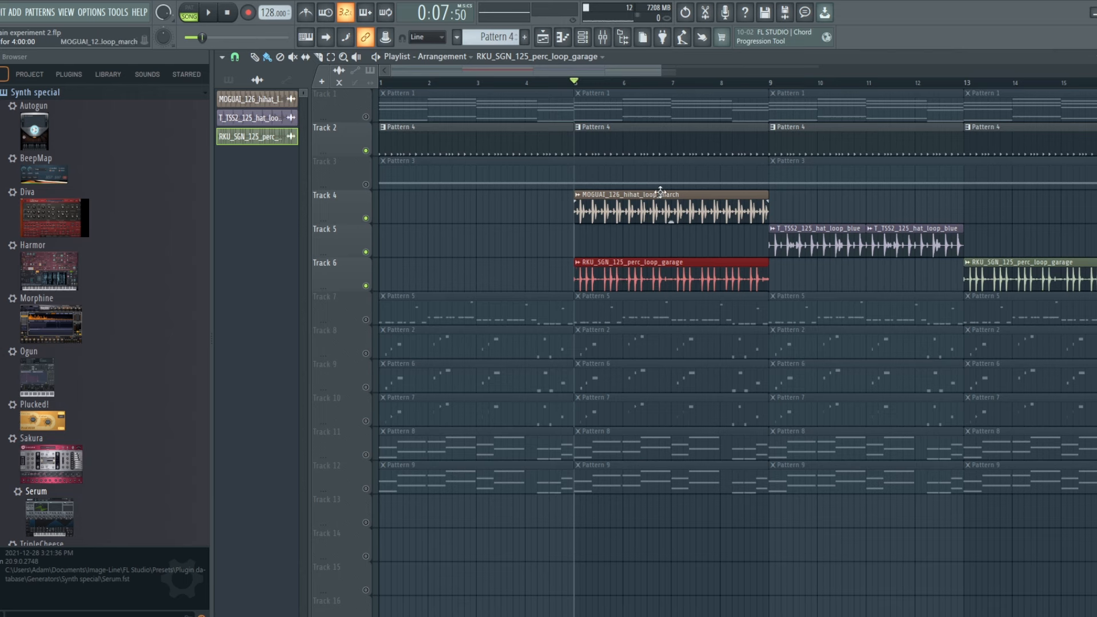
Delete the copied RKU_SGN_125_perc_loop_garage clip at bar 5 on Track 6
right_click(662, 268)
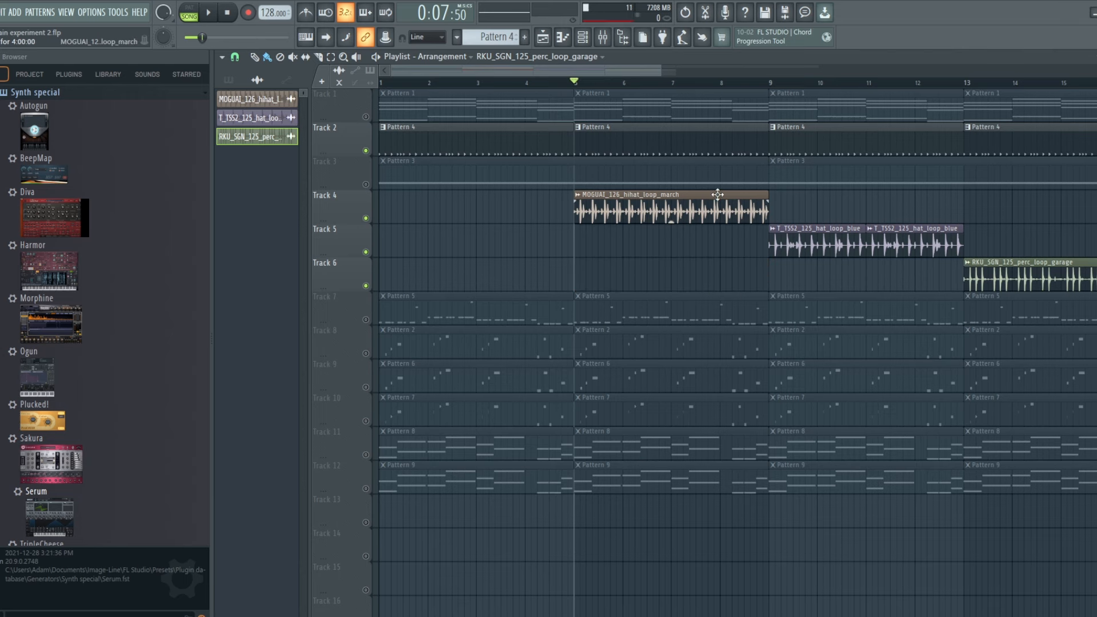
scroll(666, 213, "down", 3)
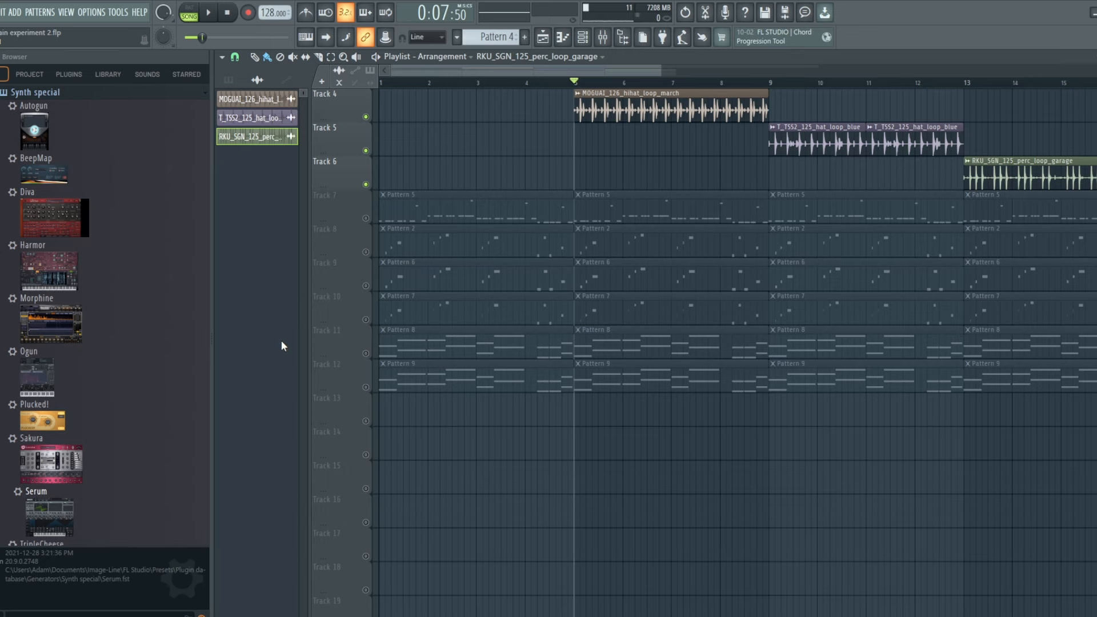
scroll(857, 383, "up", 3)
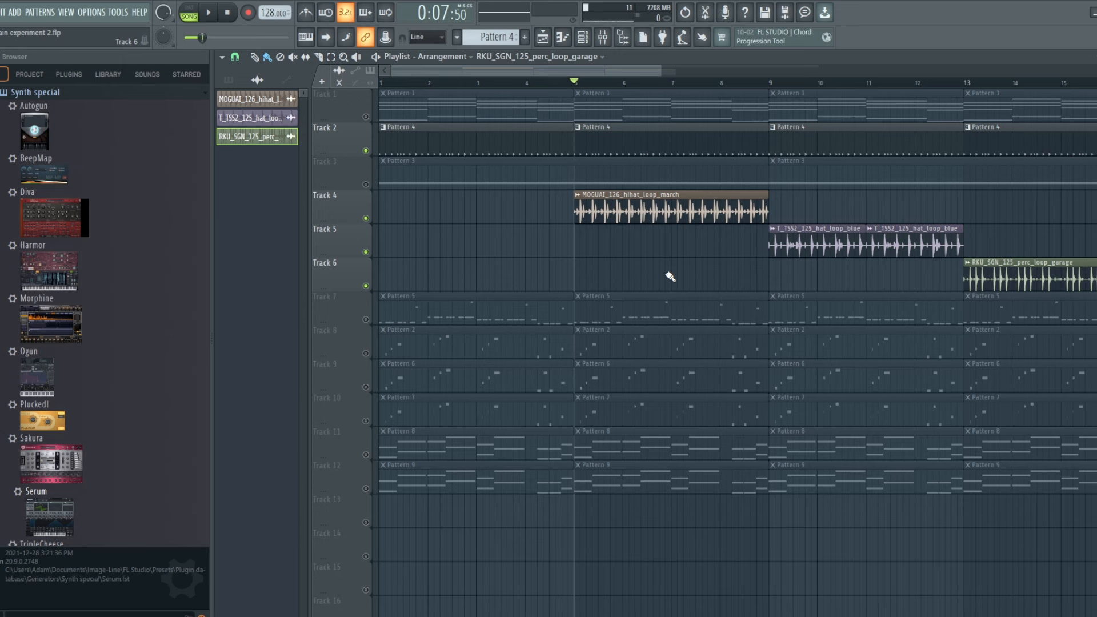
Open the Loops folder inside the Drums sample folder in the browser
scroll(112, 353, "down", 10)
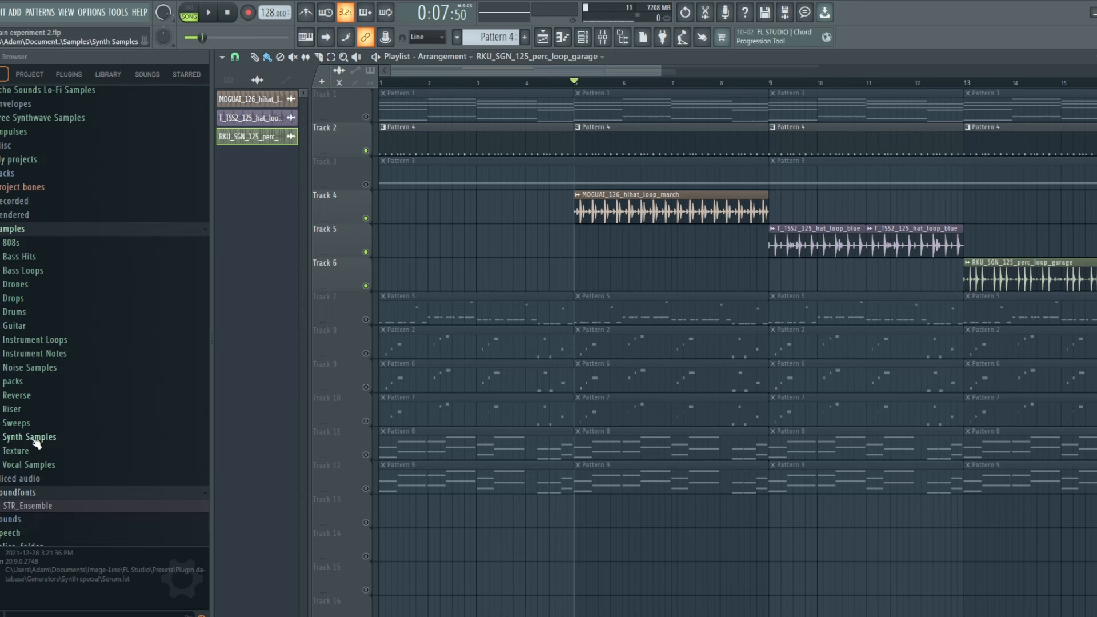
scroll(26, 424, "down", 1)
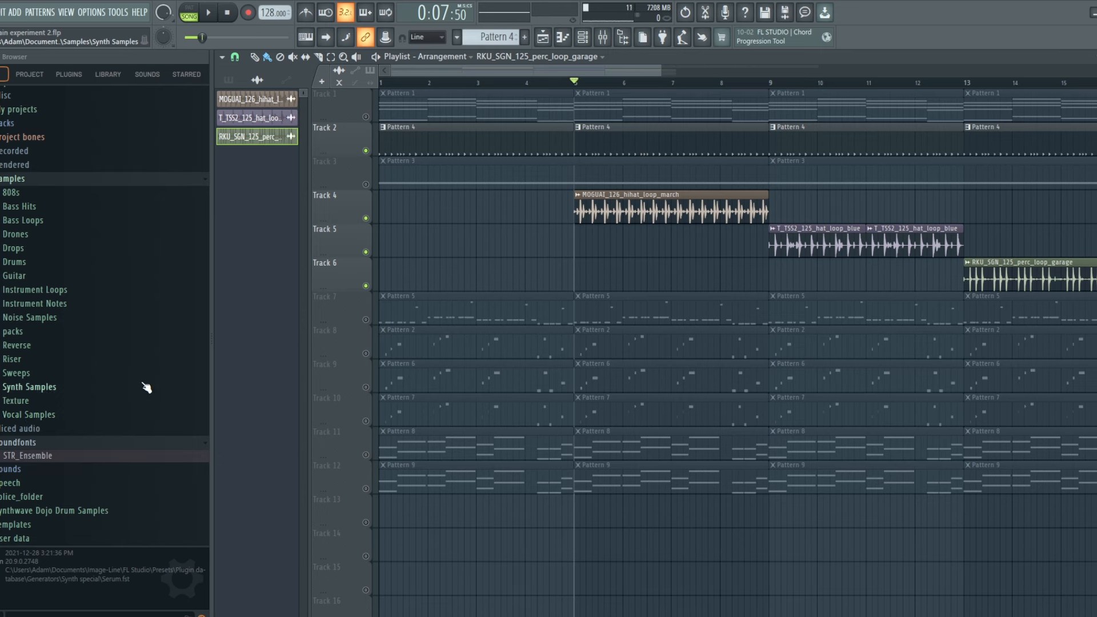
left_click(17, 263)
left_click(49, 407)
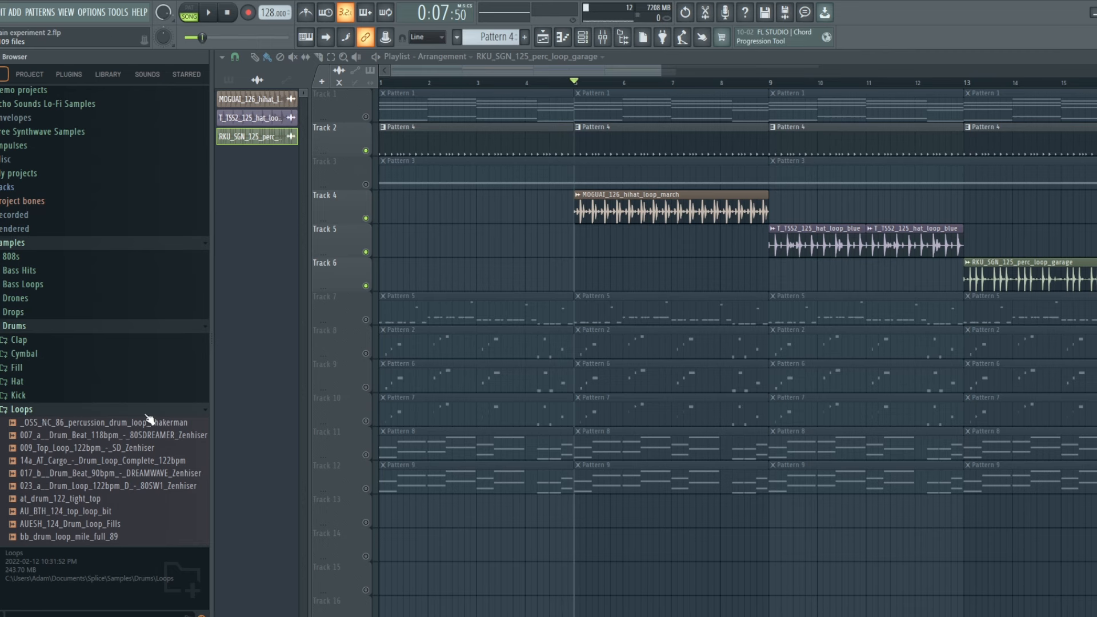
Look through the drum loops and preview FF_THB_124_drum_loop_quirky_percussion
scroll(147, 417, "down", 5)
left_click(136, 400)
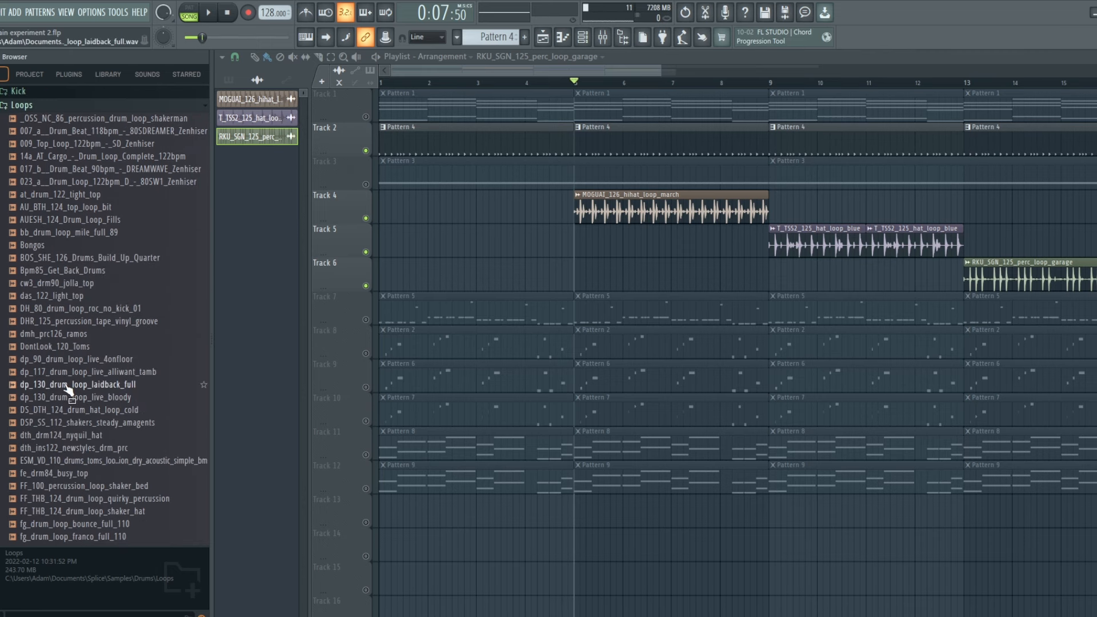
left_click(77, 423)
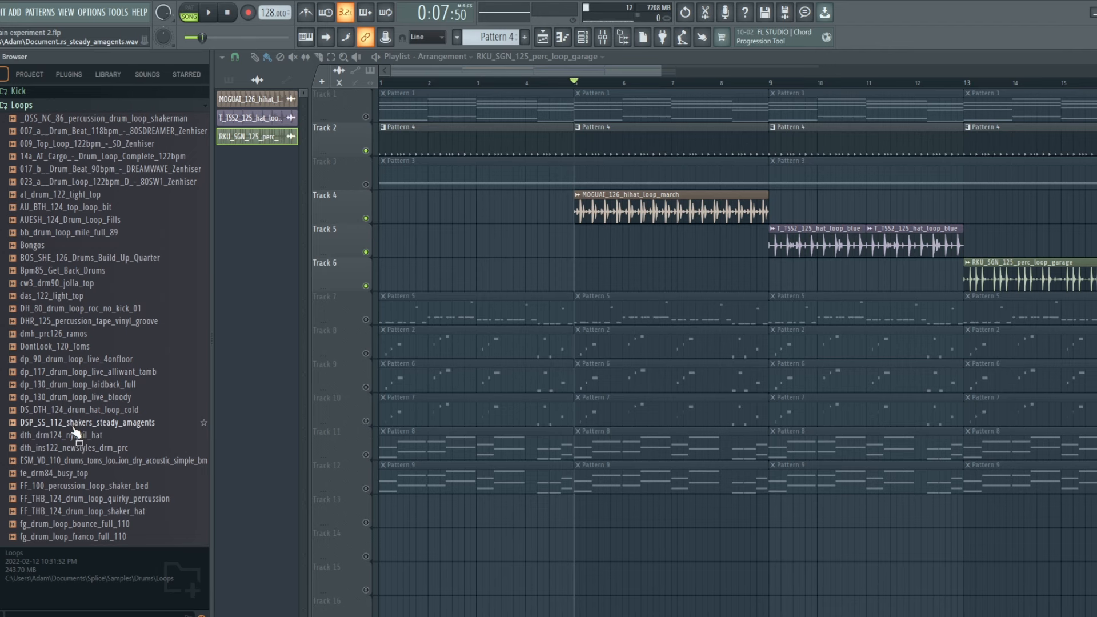
scroll(80, 411, "down", 4)
left_click(86, 389)
left_click(86, 400)
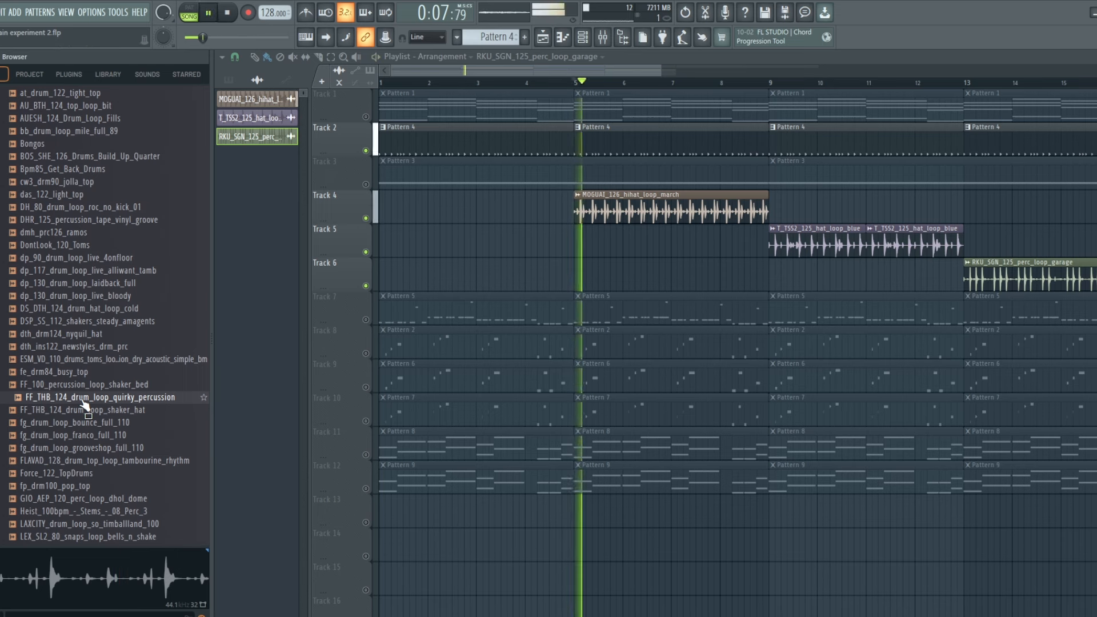
Place FF_THB_124_drum_loop_quirky_percussion at bar 1 of Track 6 and sync it to the project by confirming its 124 BPM source tempo
left_click_drag(85, 404, 384, 272)
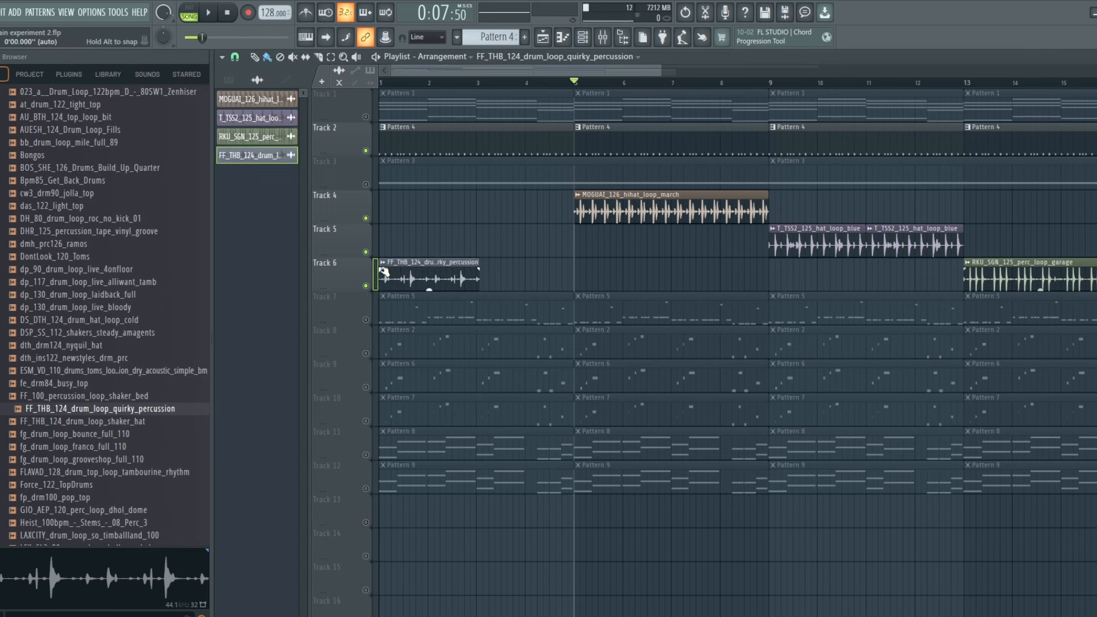
left_click(382, 266)
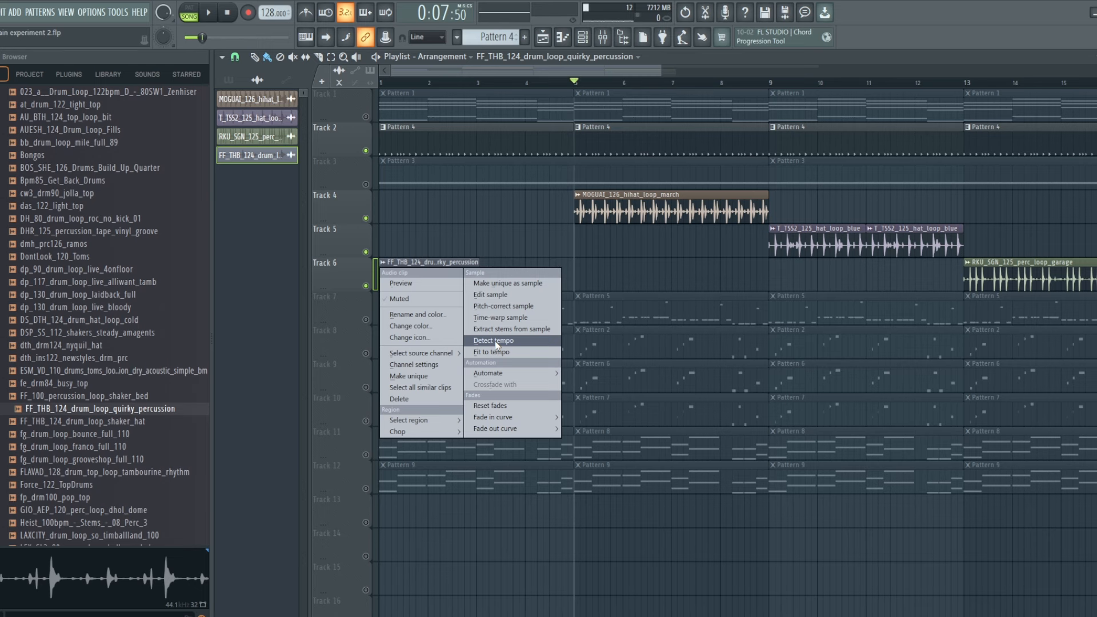
left_click(495, 342)
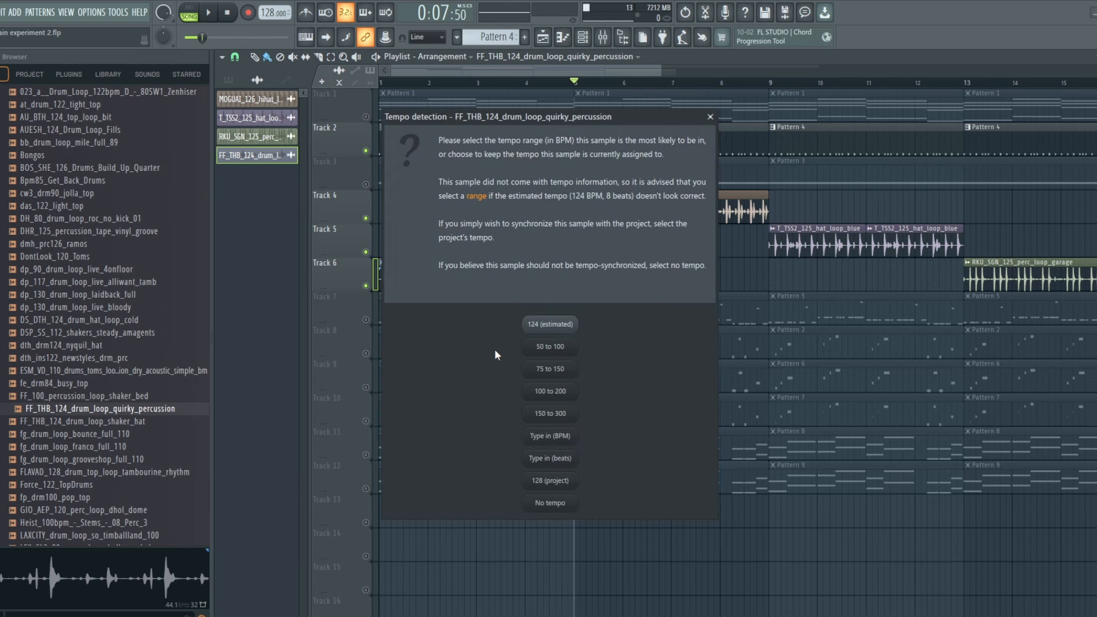
left_click(553, 438)
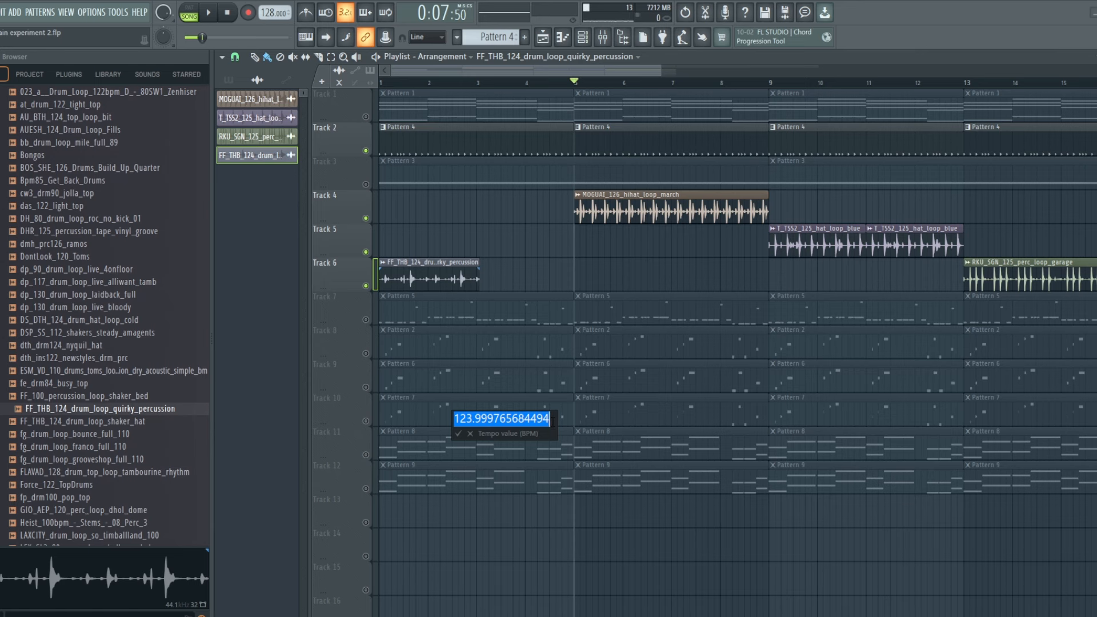
key("Return")
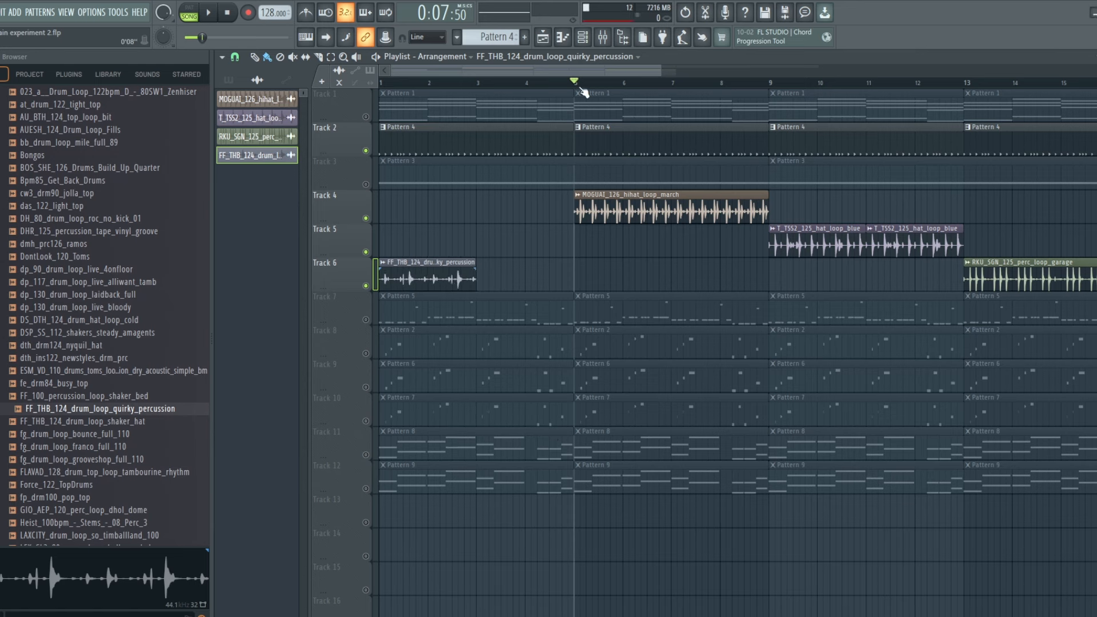
Play the arrangement from the beginning to hear the quirky percussion loop with the drums
left_click(226, 12)
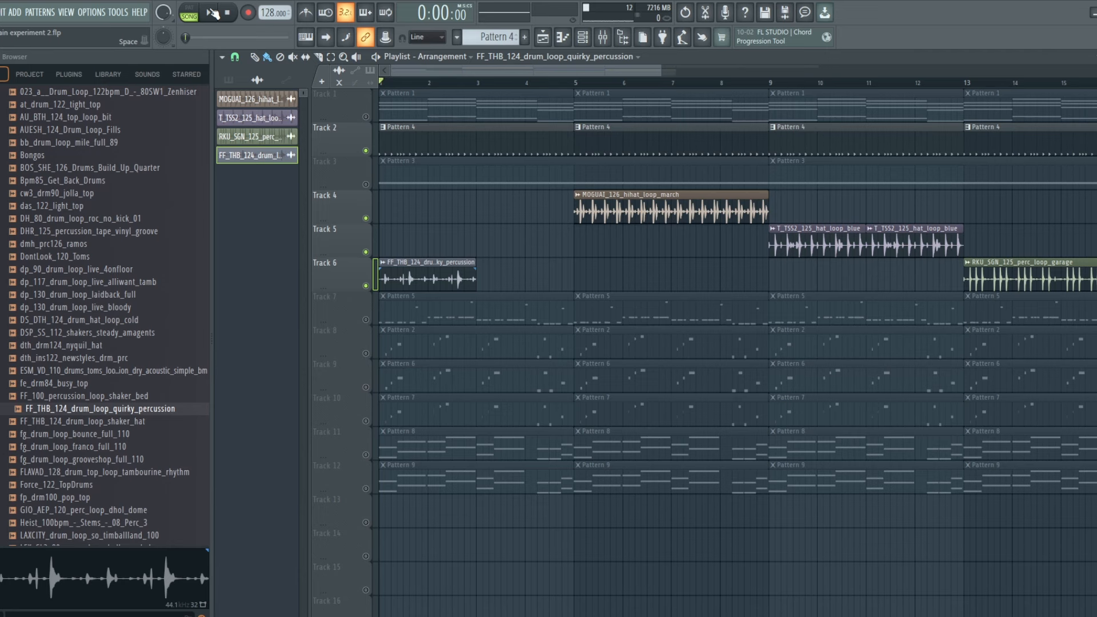
left_click(212, 12)
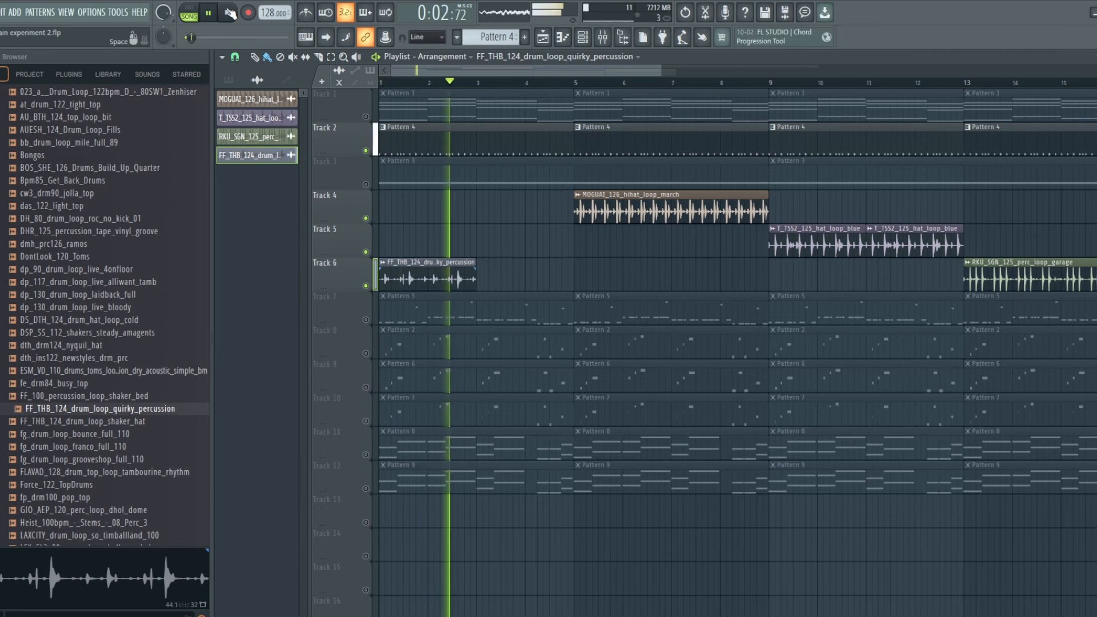
left_click(229, 13)
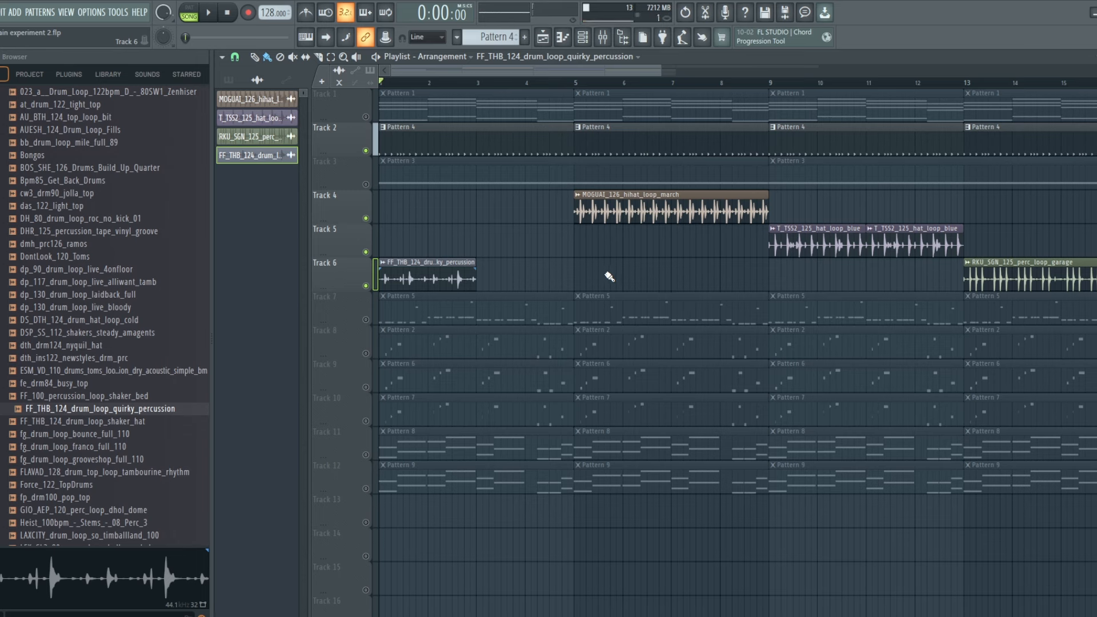
Delete the FF_THB_124_drum_loop_quirky_percussion channel from the Channel rack along with its playlist clip
left_click(603, 38)
left_click(583, 38)
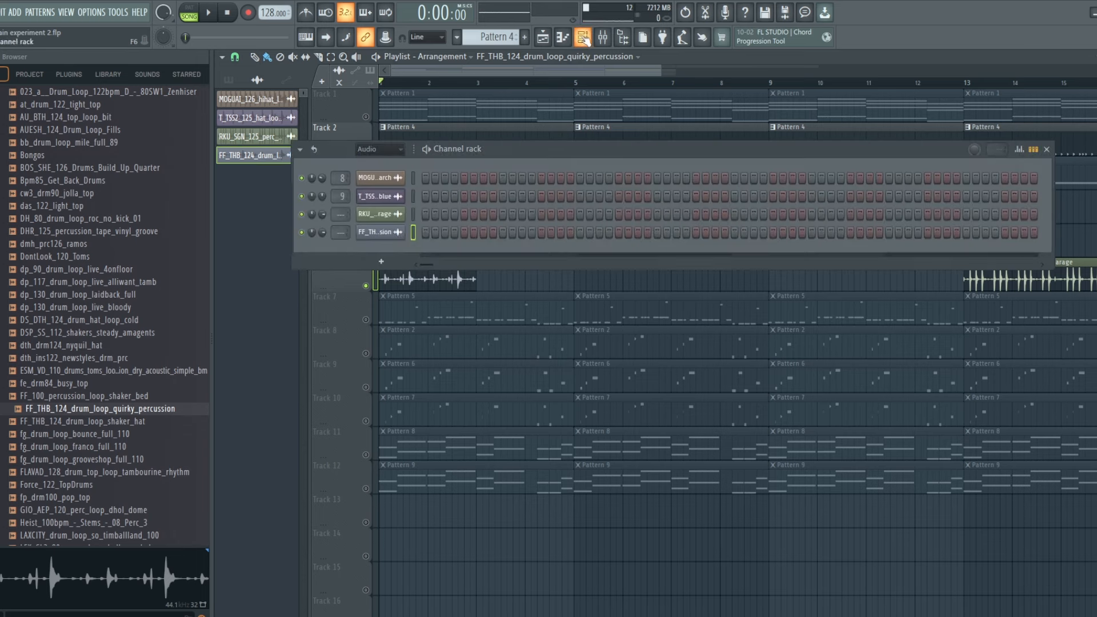
right_click(374, 233)
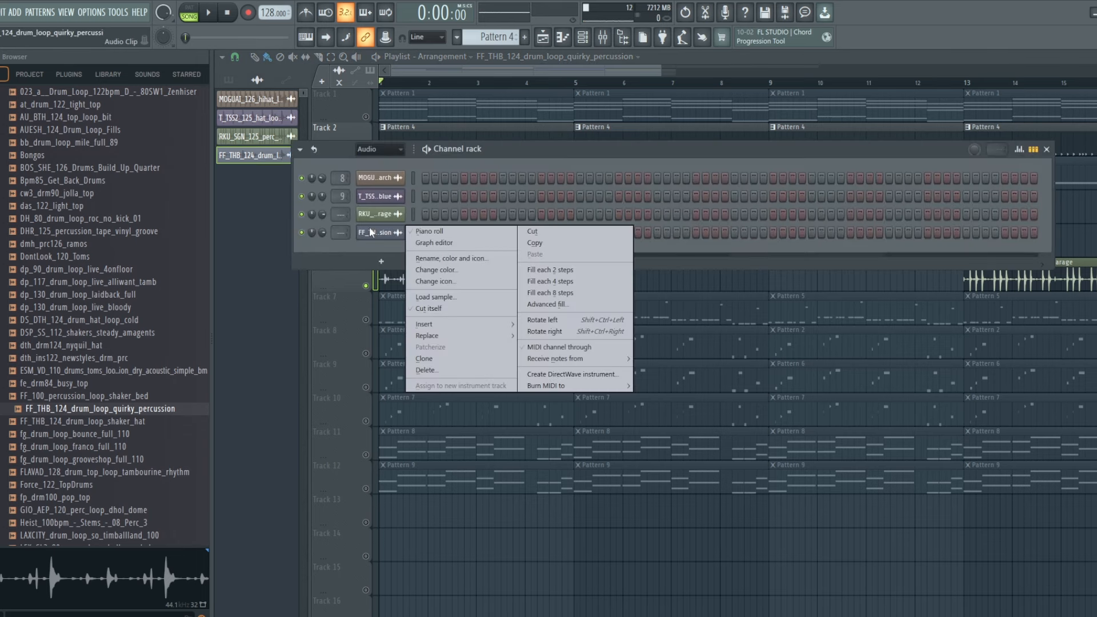
left_click(485, 371)
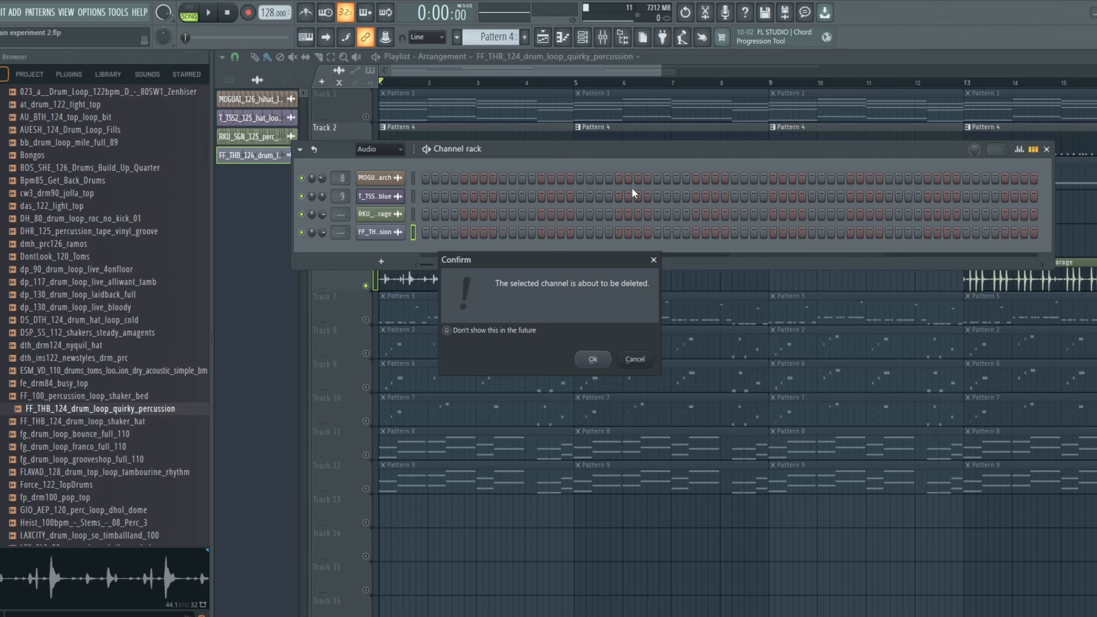
left_click(592, 369)
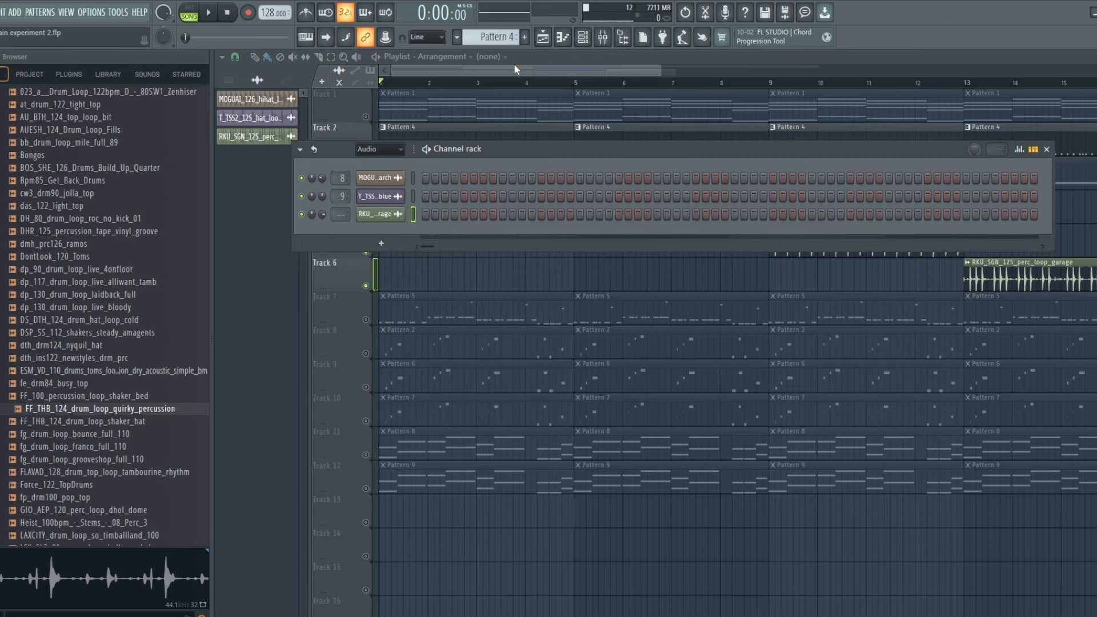
key("F6")
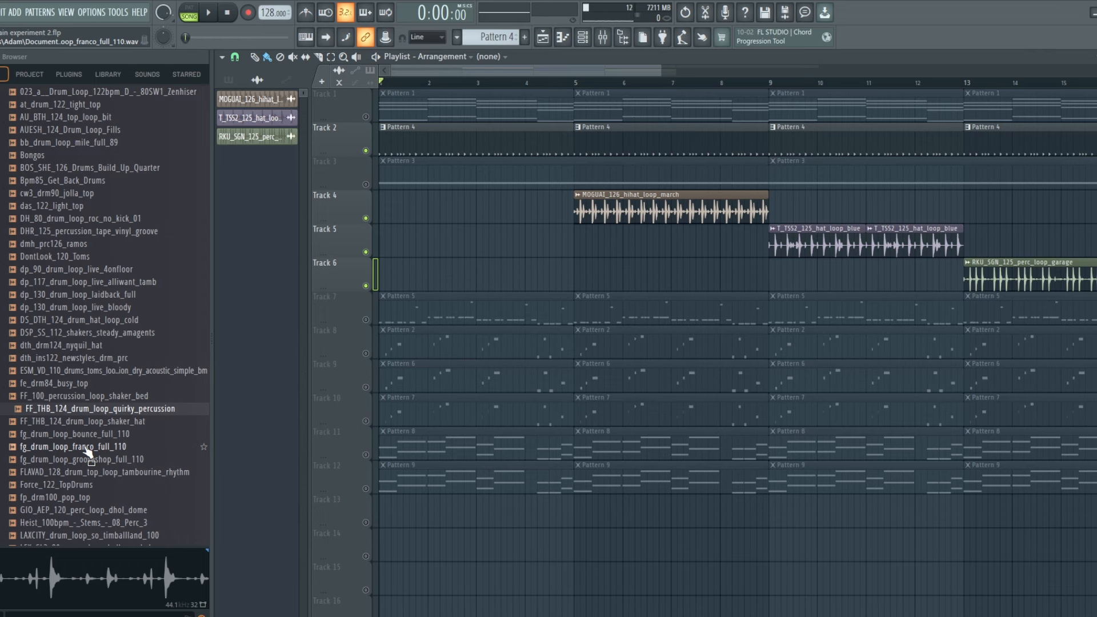
Preview fg_drum_loop_franco_full_110 in the drum loops folder and place it at bar 1 of Track 6
left_click(86, 449)
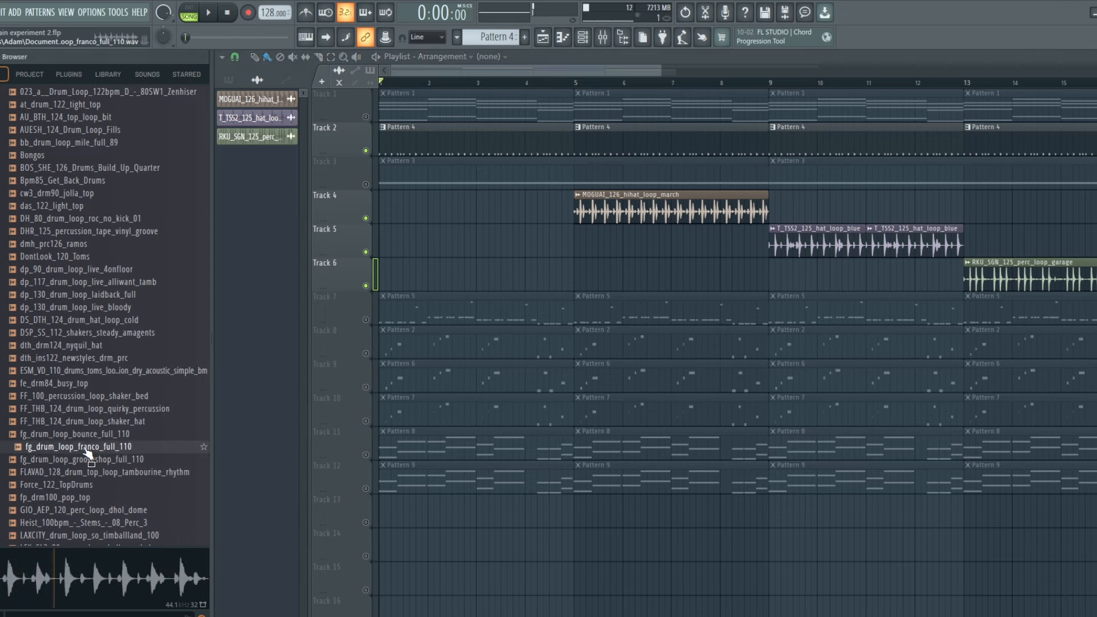
key("space")
key("space")
left_click_drag(86, 451, 419, 277)
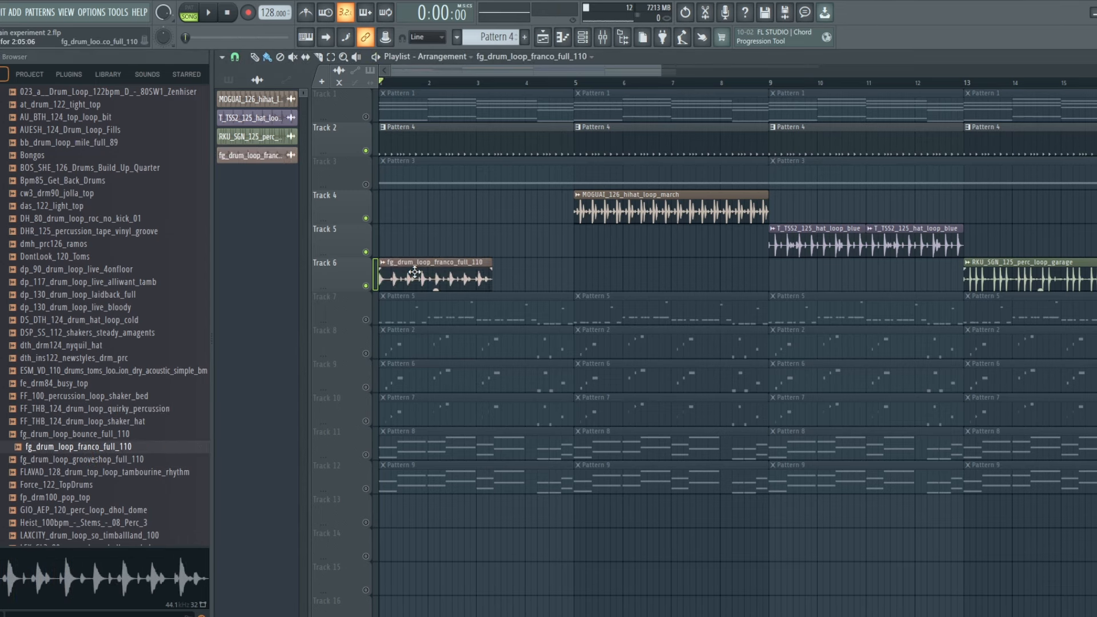
Fit the fg_drum_loop_franco_full_110 clip to the project tempo by entering its 110 BPM source tempo manually
left_click(383, 264)
left_click(526, 352)
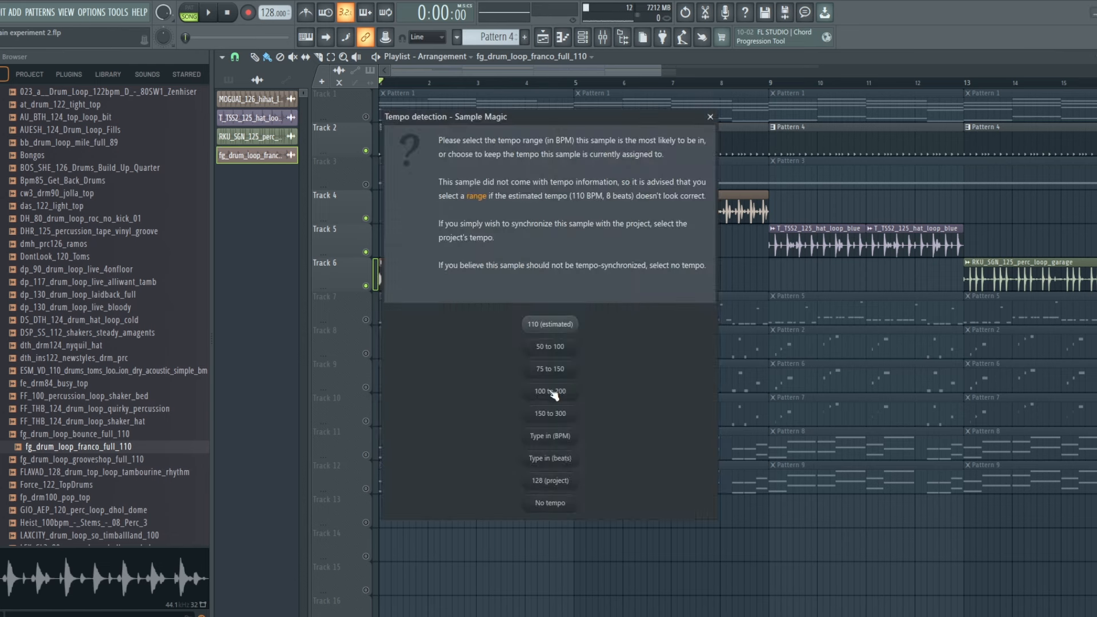
left_click(552, 438)
key("Return")
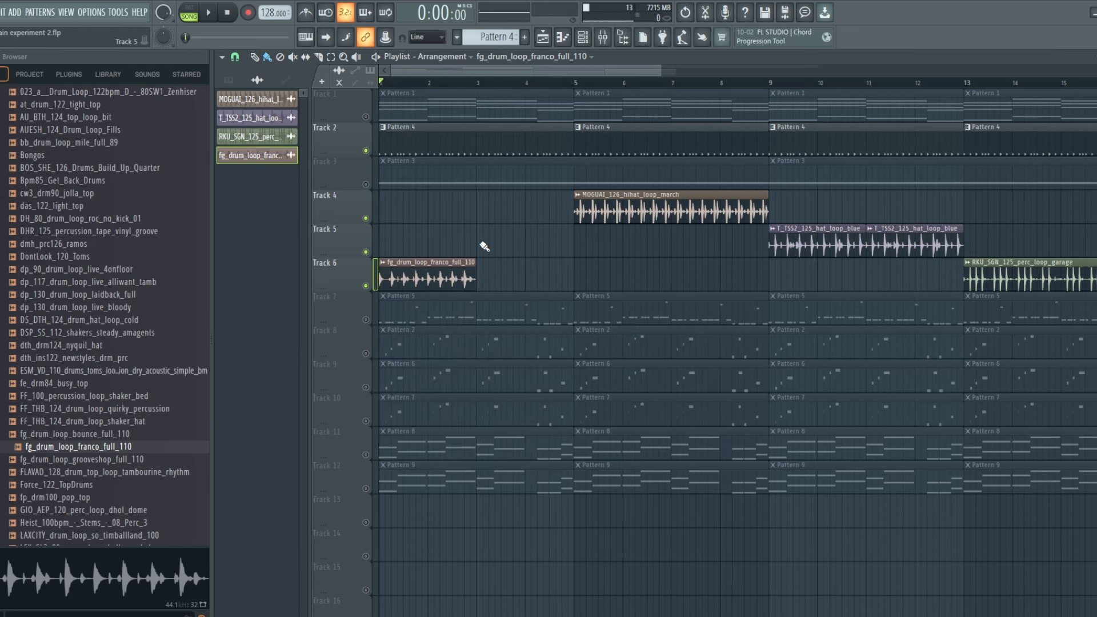
Play the new loop with the drums from bar 1, and solo Track 6 to hear it alone
key("space")
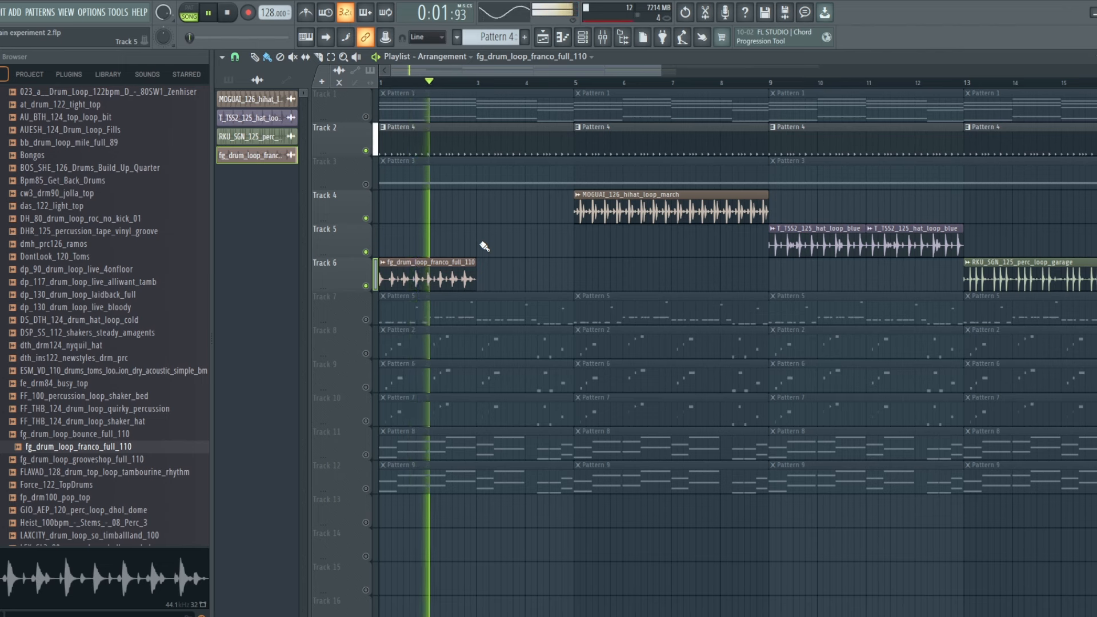
key("space")
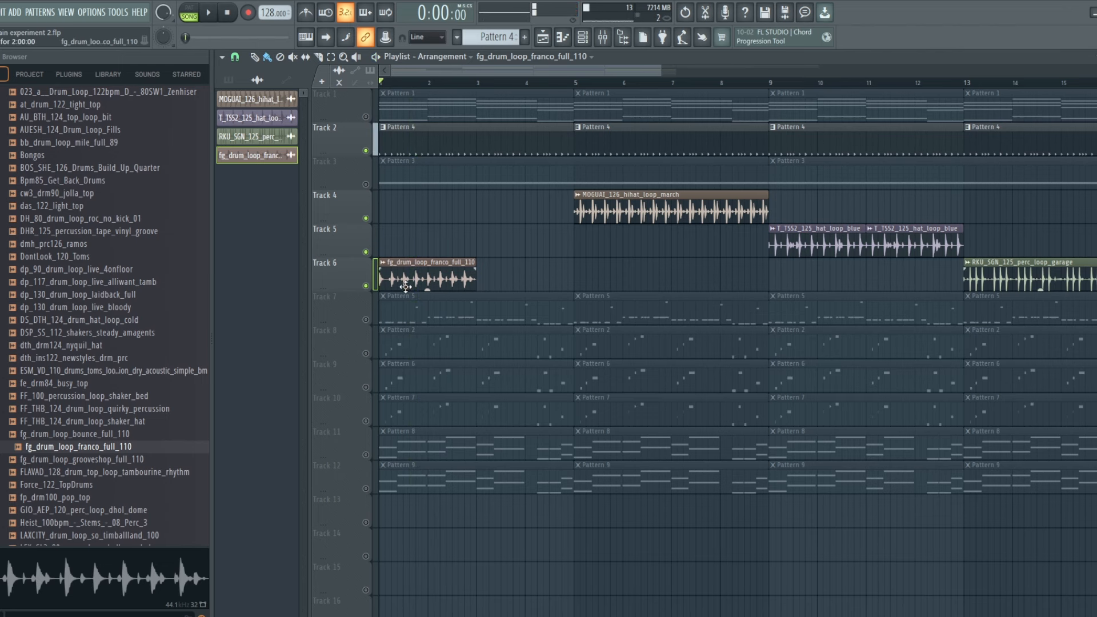
key("space")
right_click(366, 287)
key("space")
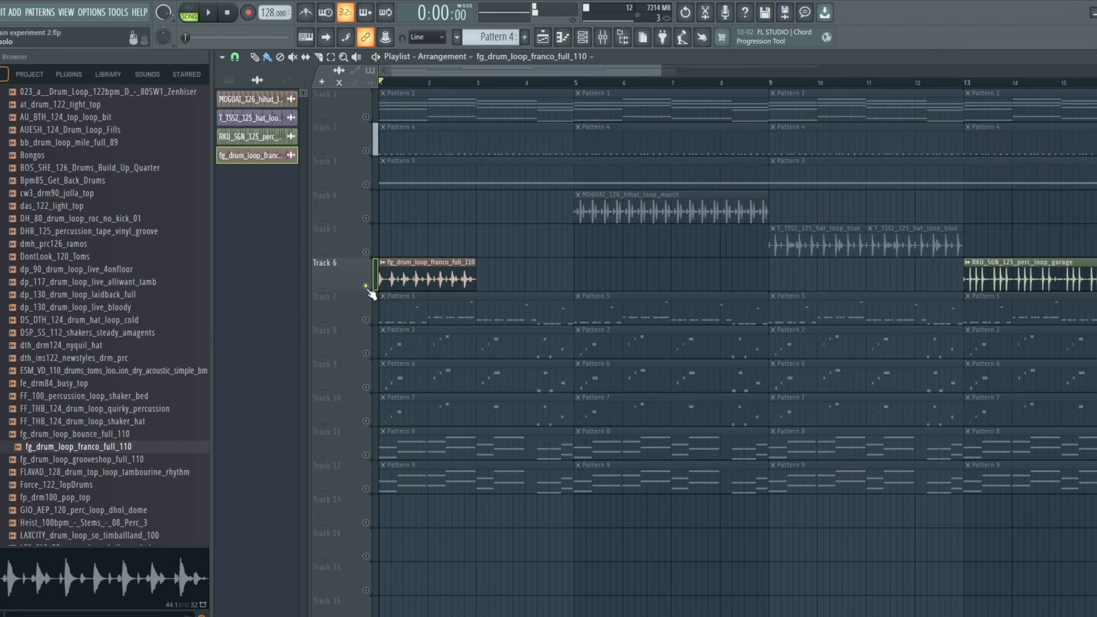
Re-enable Track 2 alongside Track 6 and replay the franco loop with the Pattern 4 drums
left_click(366, 150)
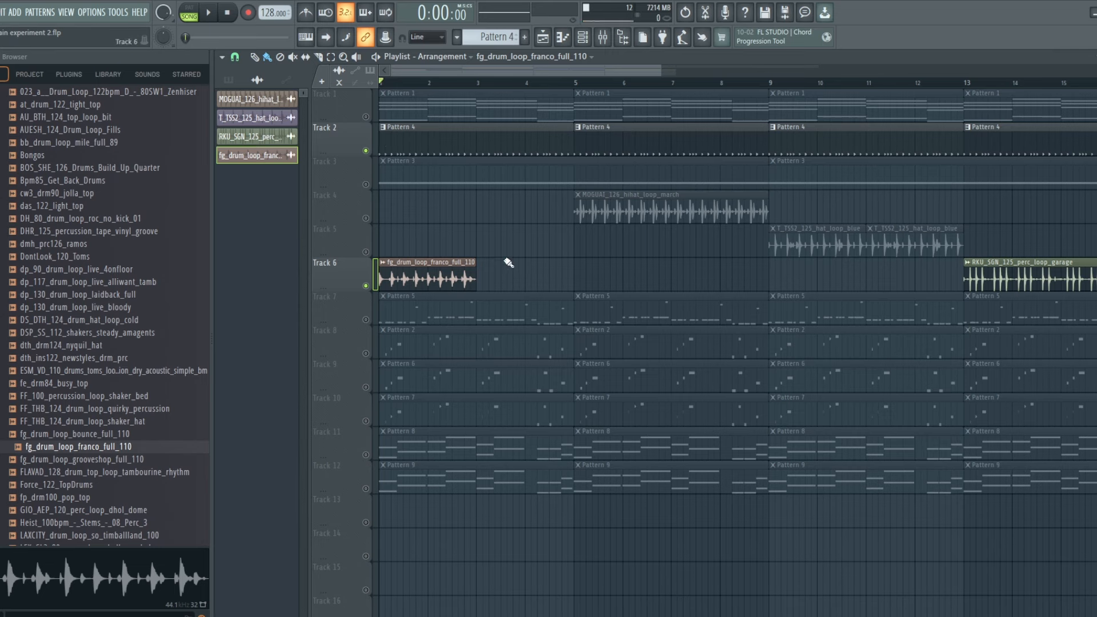
key("space")
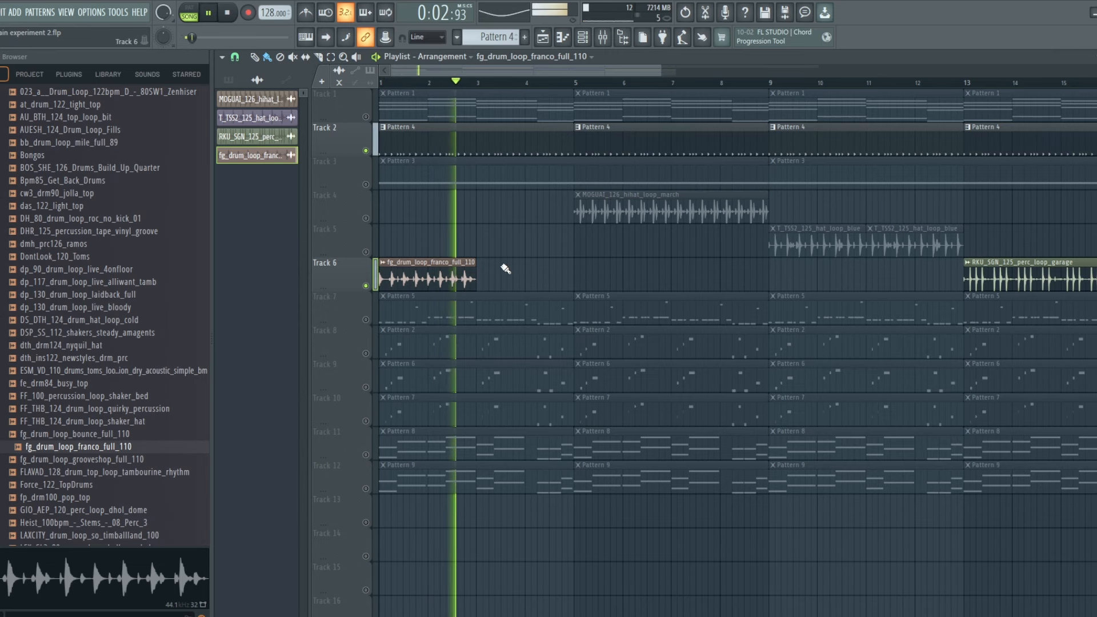
key("space")
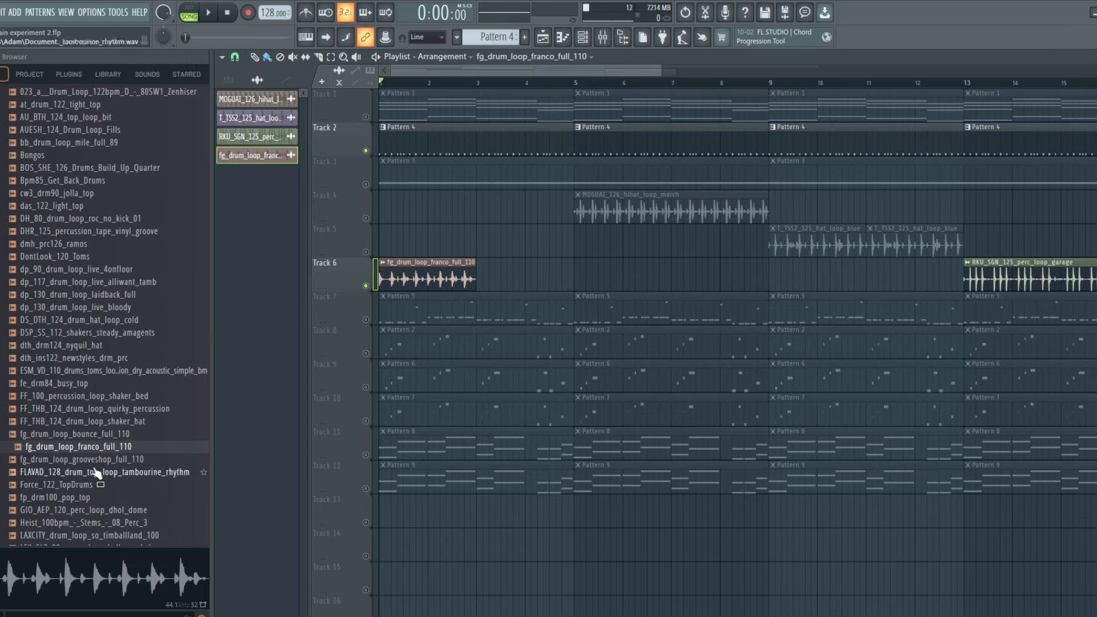
Compare the original fg_drum_loop_franco_full_110 sample in the browser with its tempo-fitted clip, playing Track 6 soloed
left_click(106, 447)
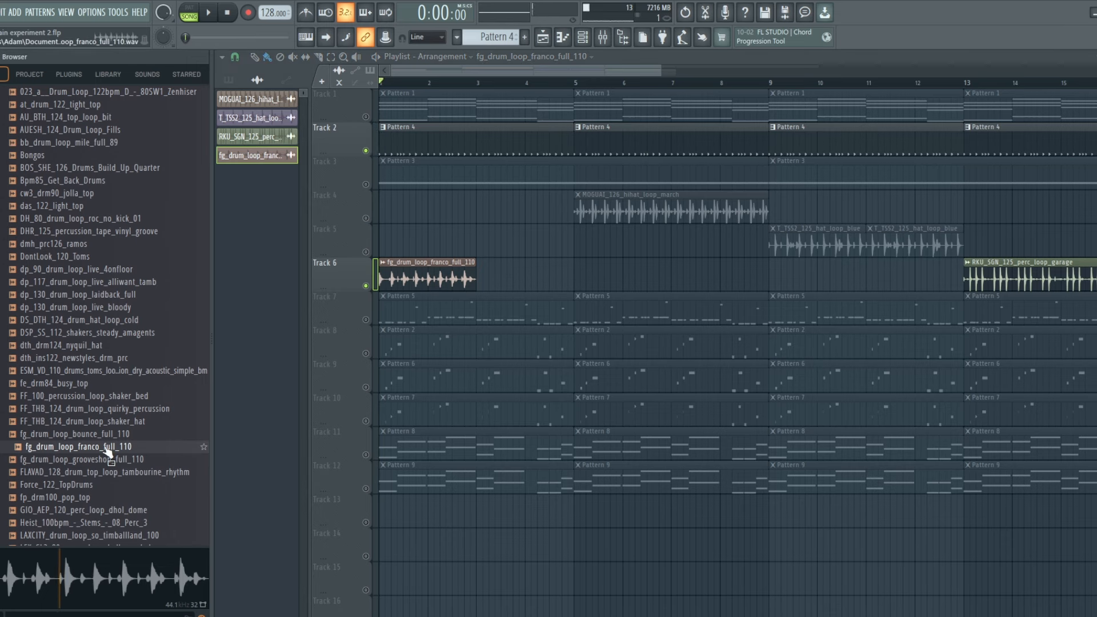
key("space")
key("space")
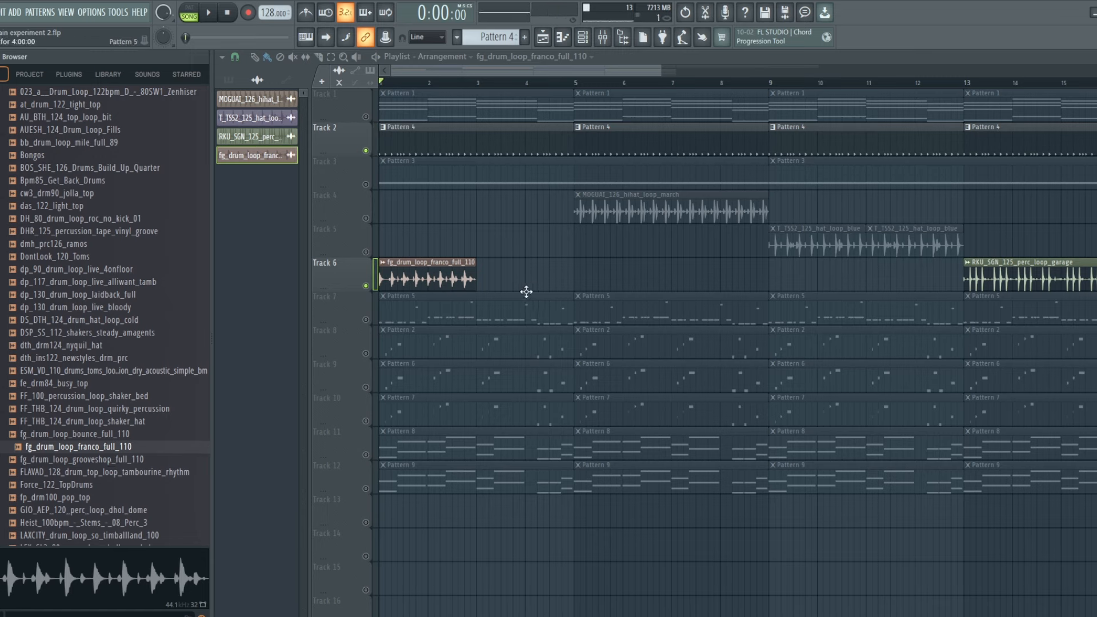
left_click(367, 285, "ctrl")
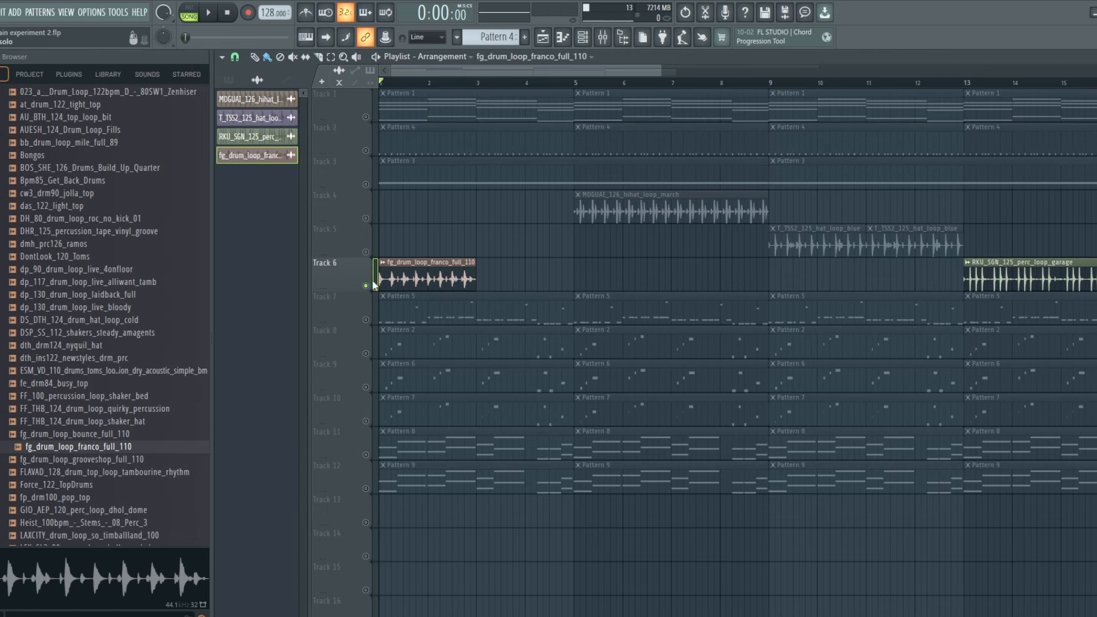
key("space")
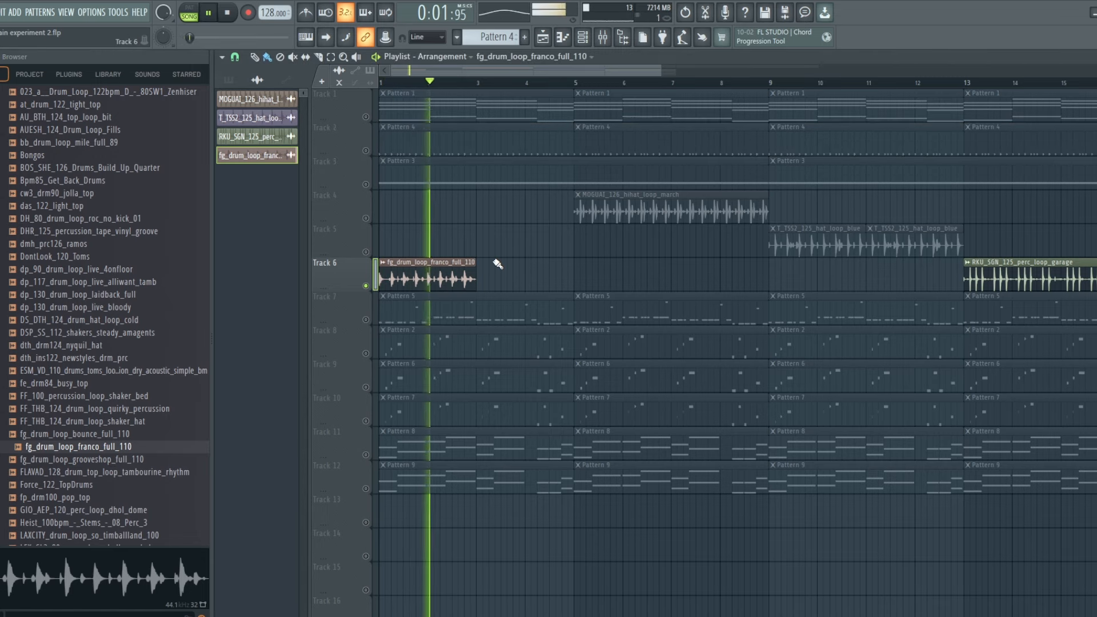
key("space")
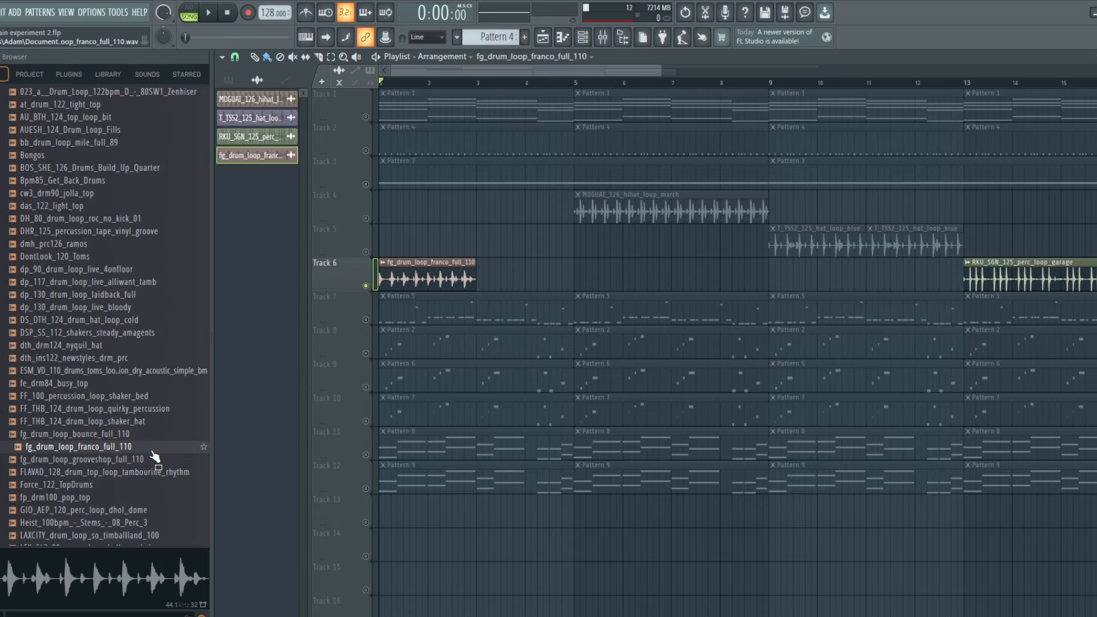
left_click_drag(154, 456, 307, 602)
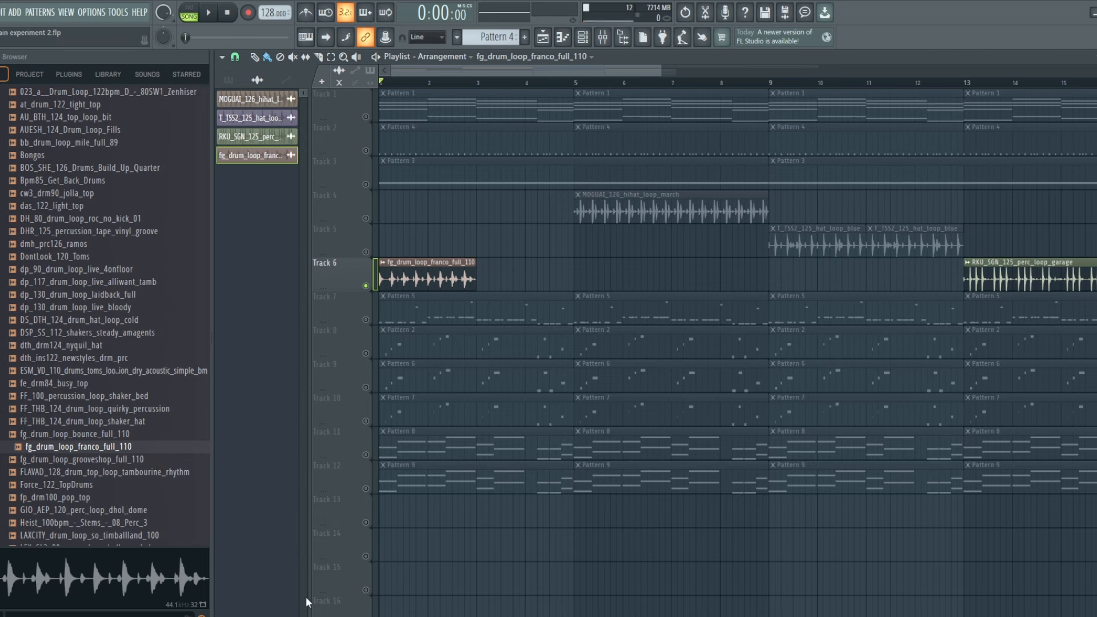